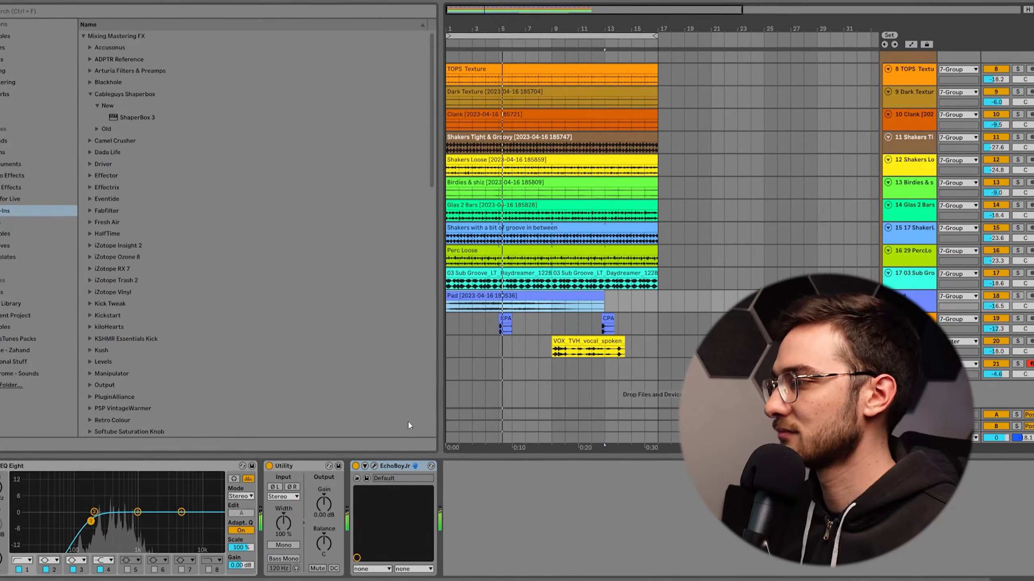
Play the soloed Drum Rack kick from the start of the arrangement.
left_click_drag(554, 22, 555, 46)
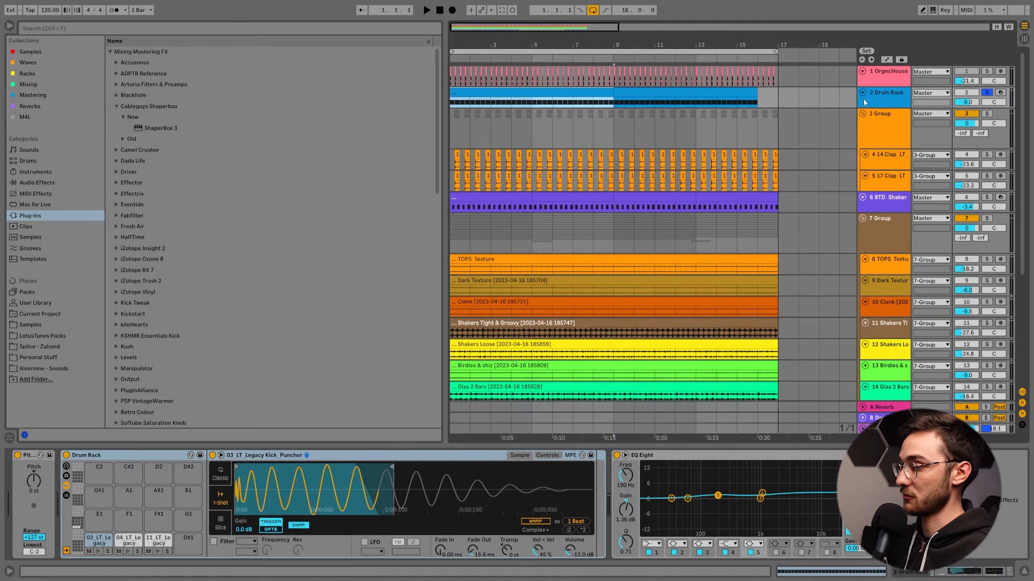
left_click_drag(494, 43, 492, 20)
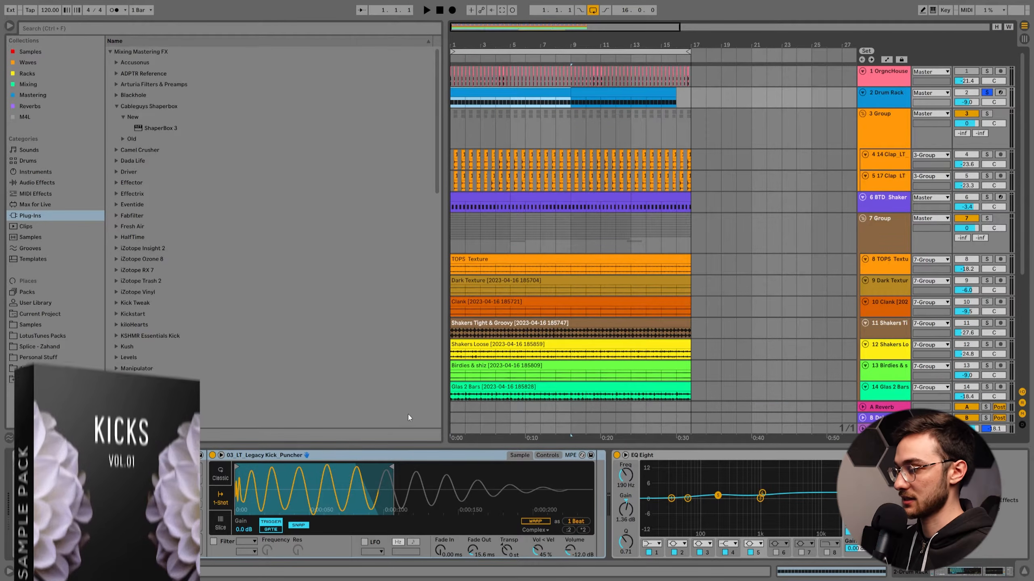
key("space")
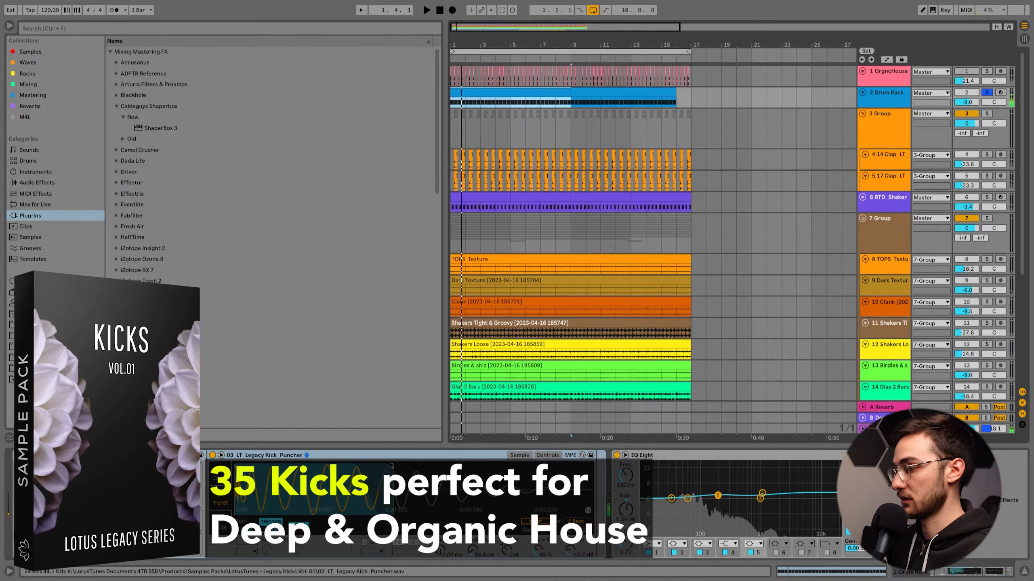
key("space")
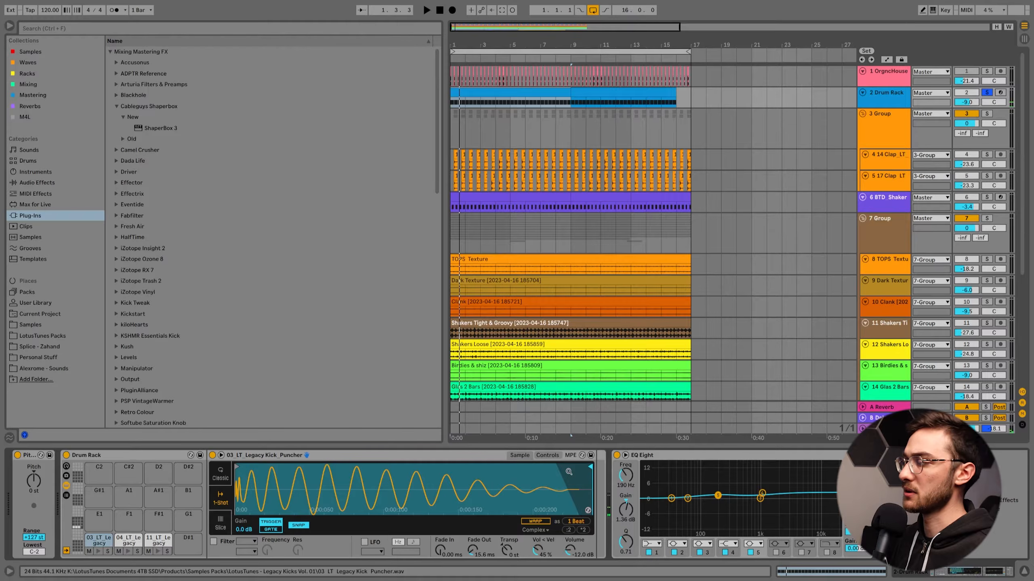
Solo the Sub Groove track (17) and play it.
scroll(617, 358, "down", 5)
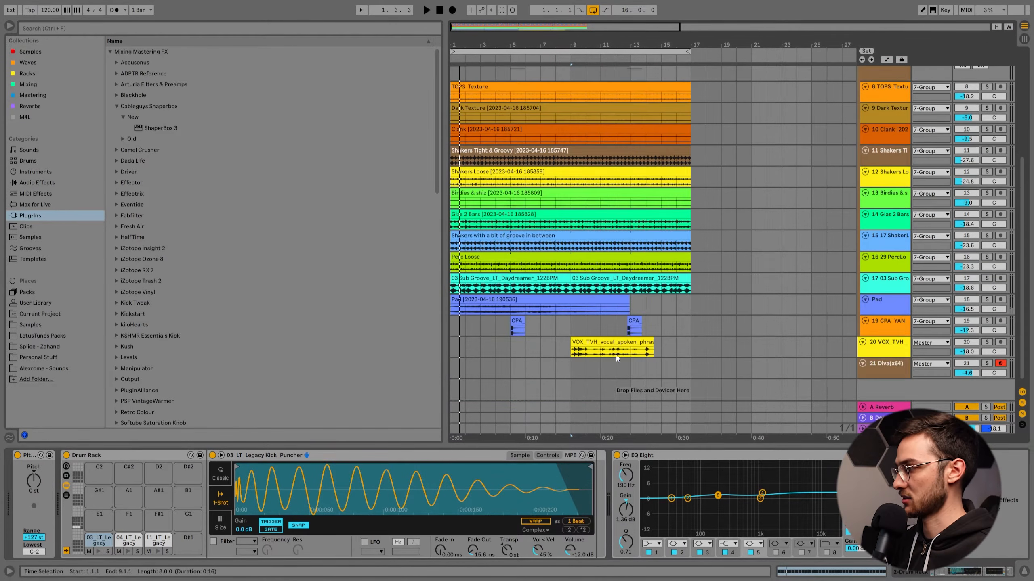
left_click(986, 279)
key("space")
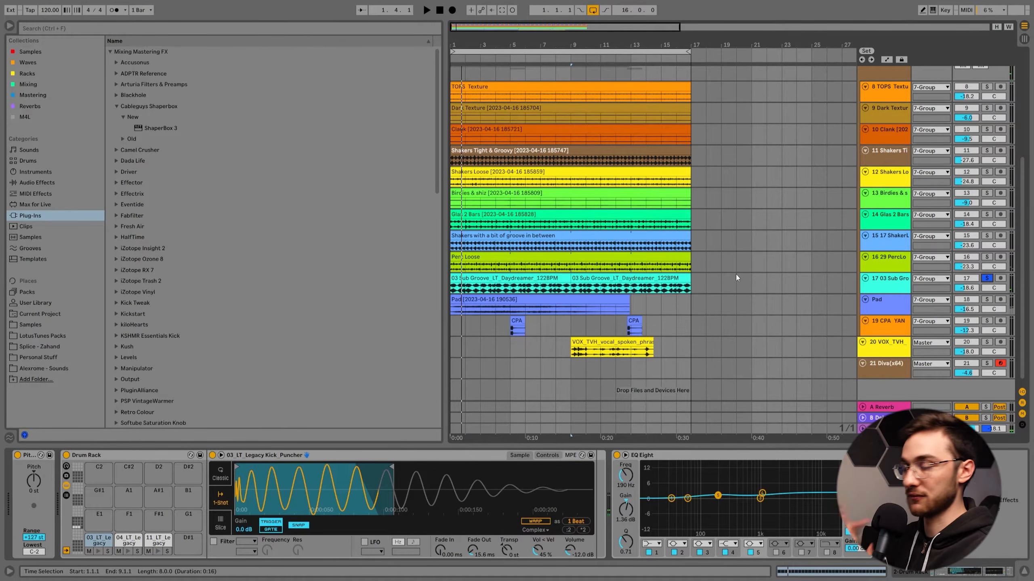
Try Classic mode on the Legacy Kick Puncher sample and undo the mode change.
scroll(532, 356, "up", 1)
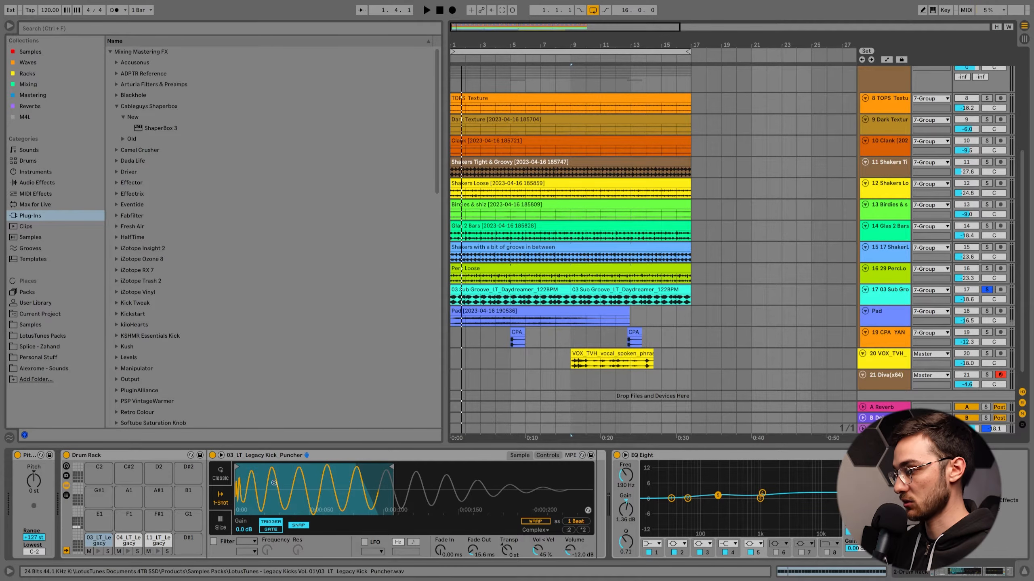
left_click(220, 474)
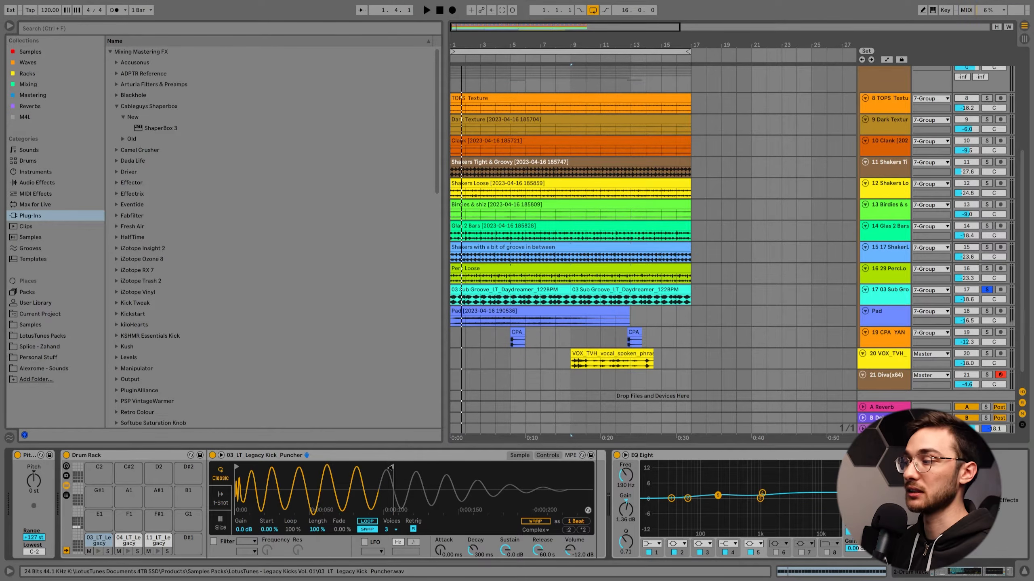
key("ctrl+z")
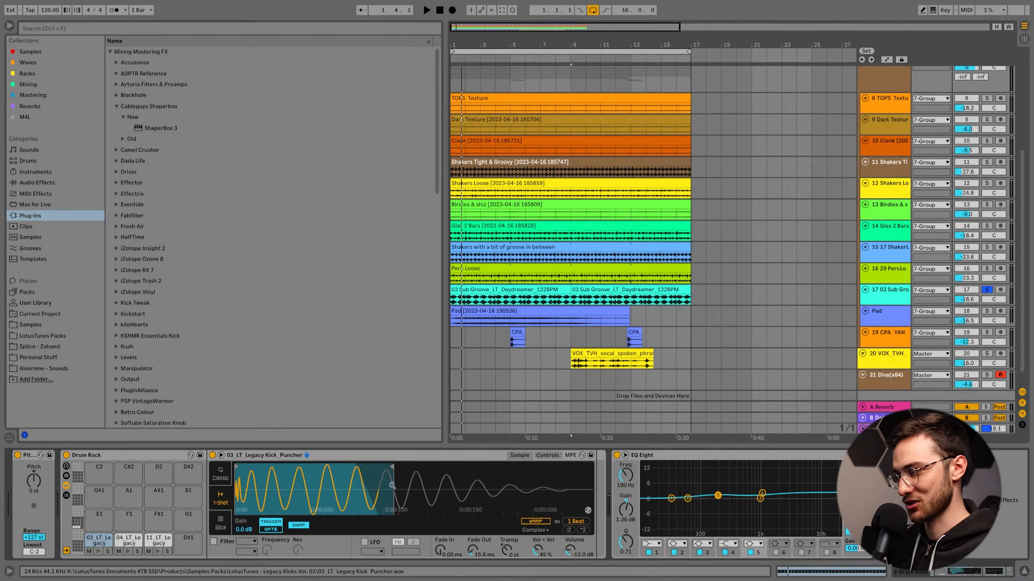
Play the kick together with the percussion group (7), and open the device chain of the first clap track.
key("space")
scroll(594, 220, "up", 5)
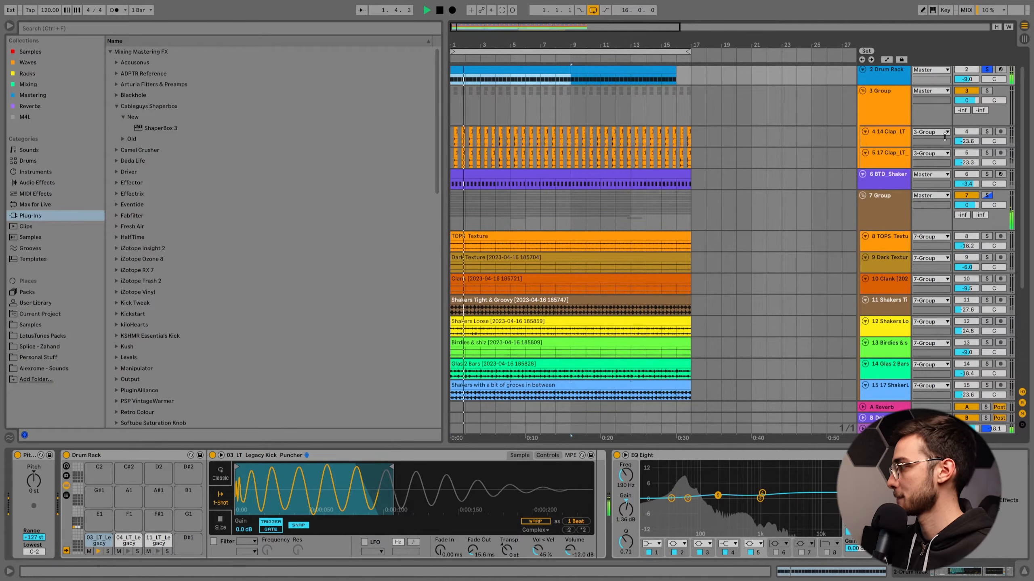
scroll(951, 141, "up", 2)
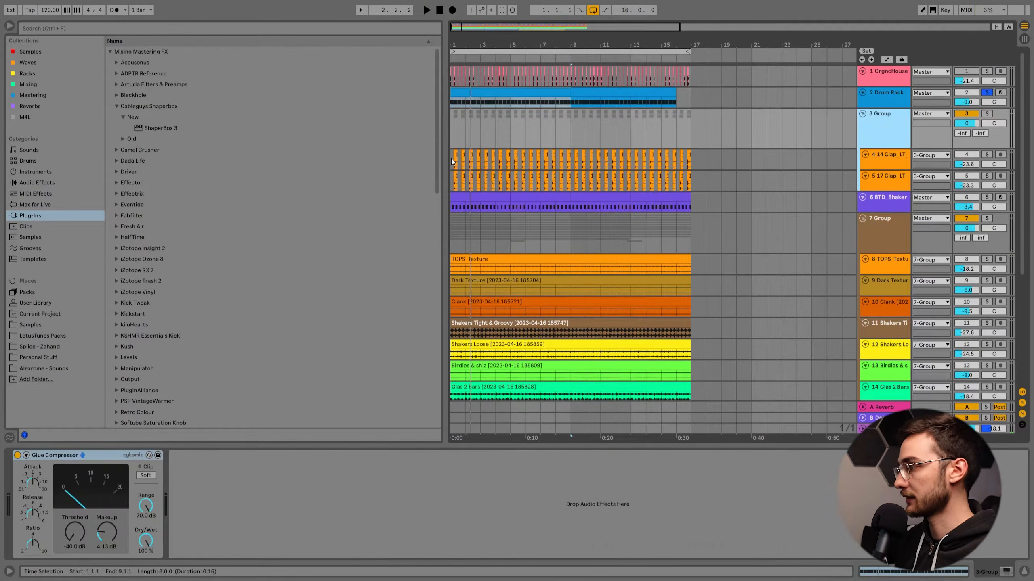
left_click(452, 159)
Solo the TOPS Texture track and audition it with its EQ Eight switched off and back on.
scroll(466, 160, "down", 4)
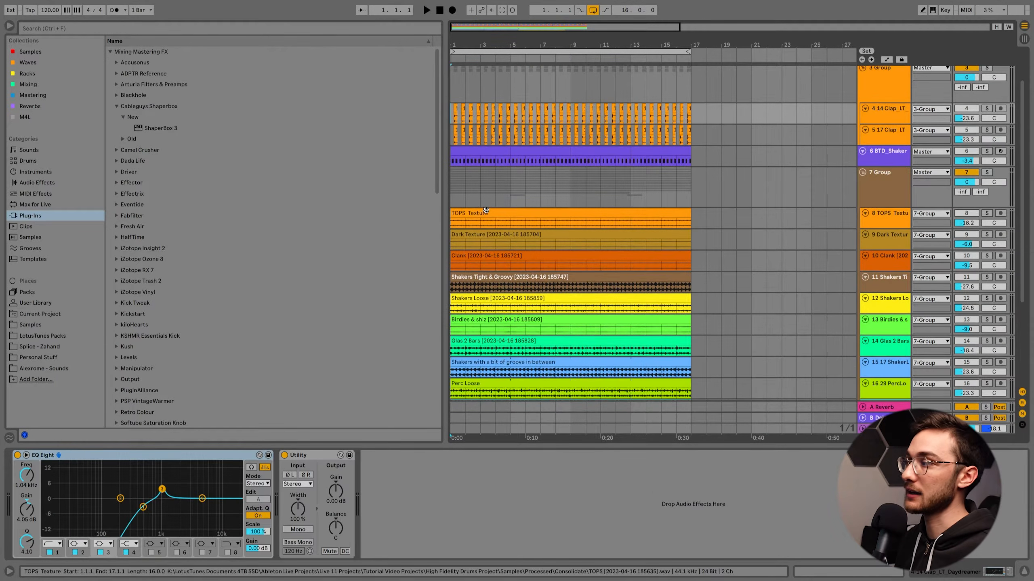
left_click(486, 210)
left_click(890, 216)
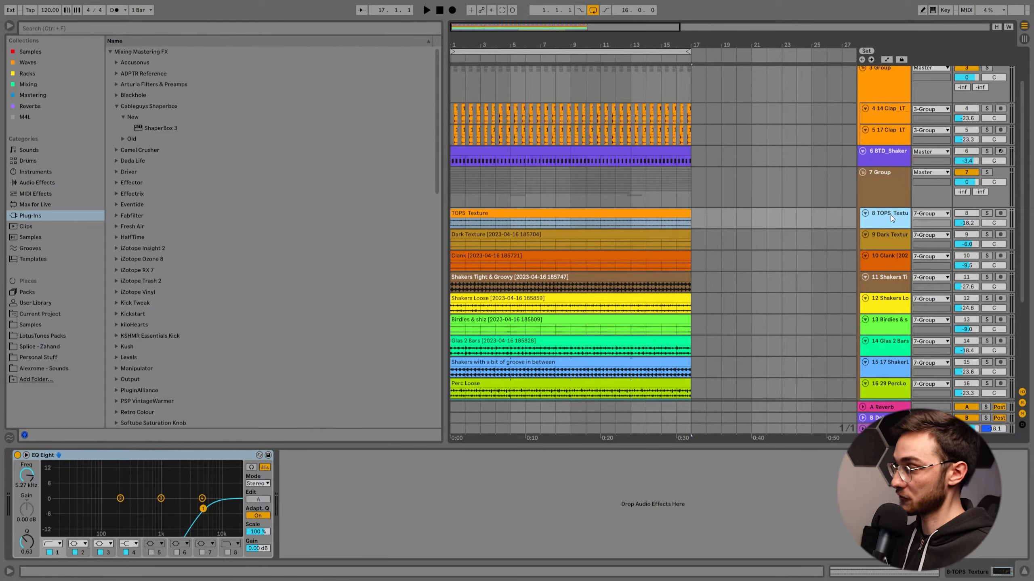
left_click(987, 213)
key("space")
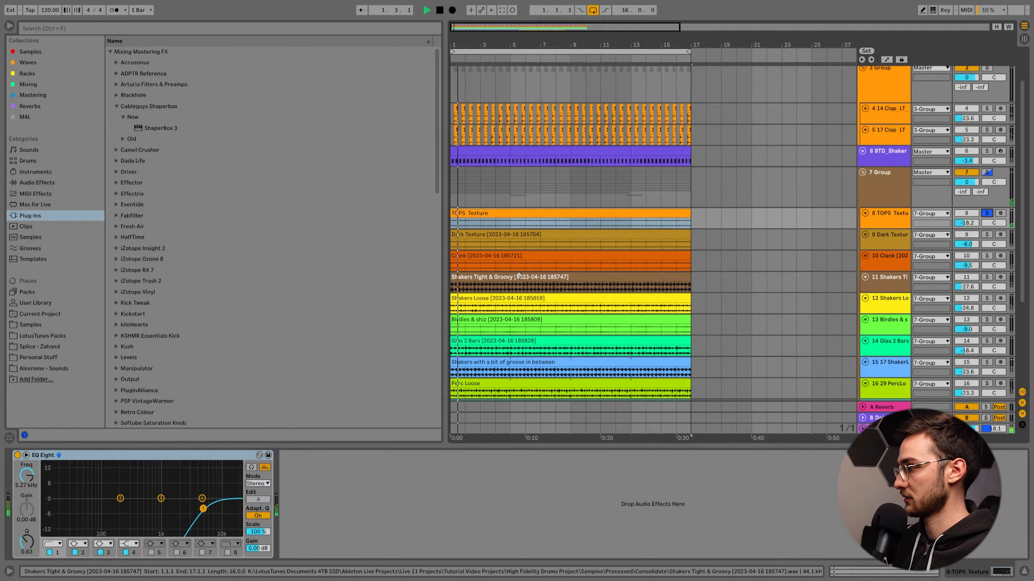
left_click(17, 455)
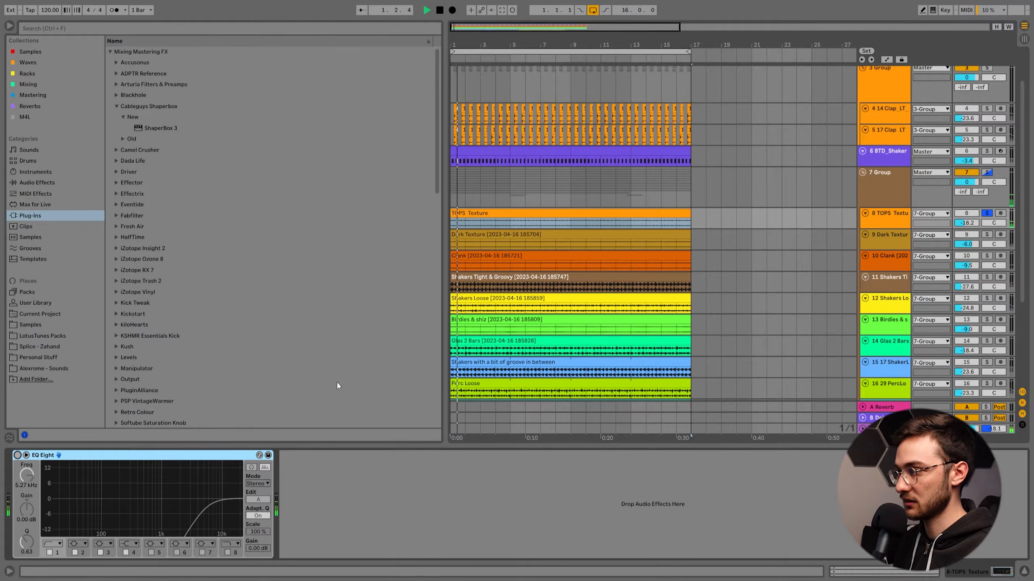
left_click(17, 455)
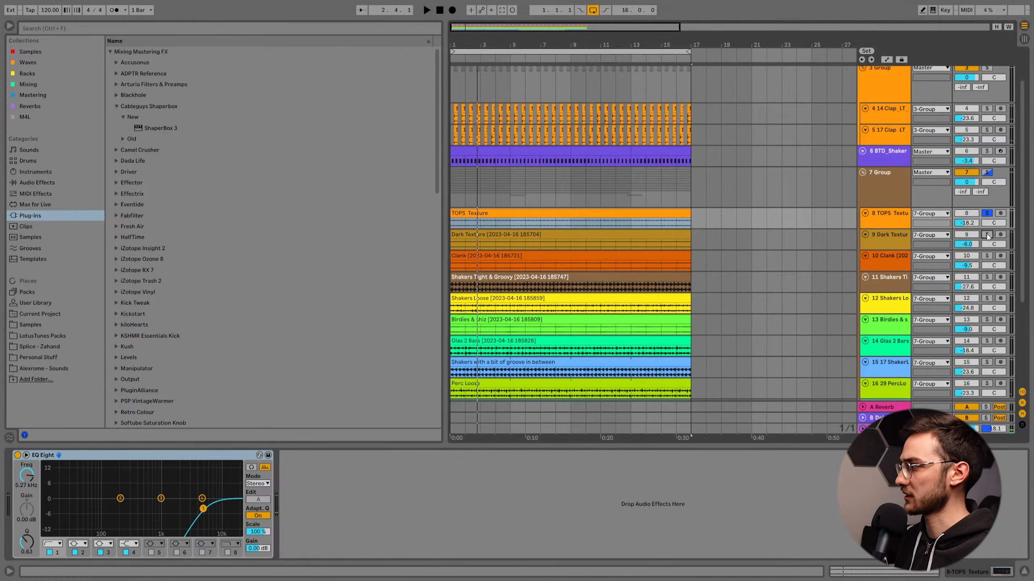
Audition the Dark Texture track in solo and check the effect of its Auto Pan.
key("space")
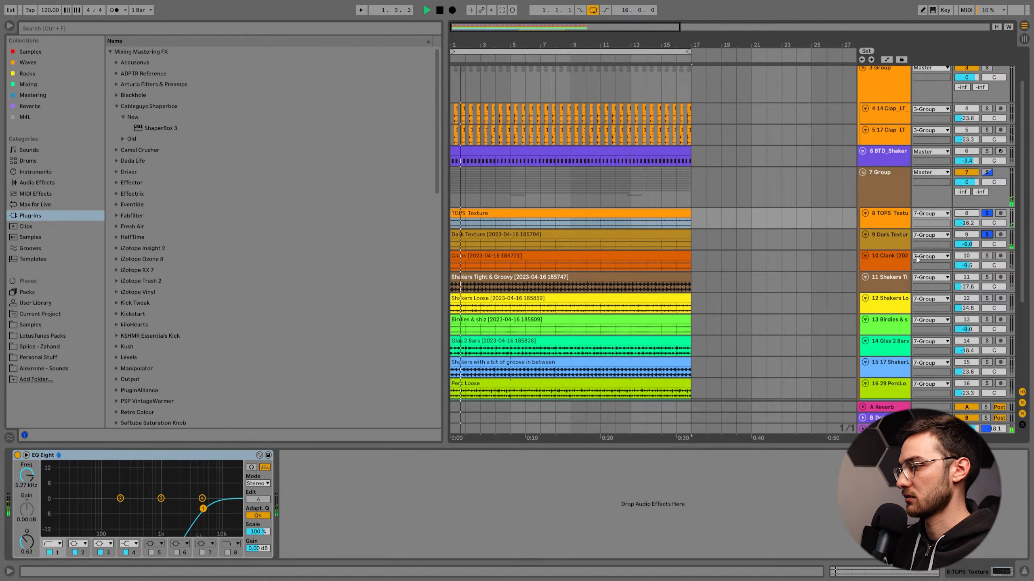
left_click(536, 233)
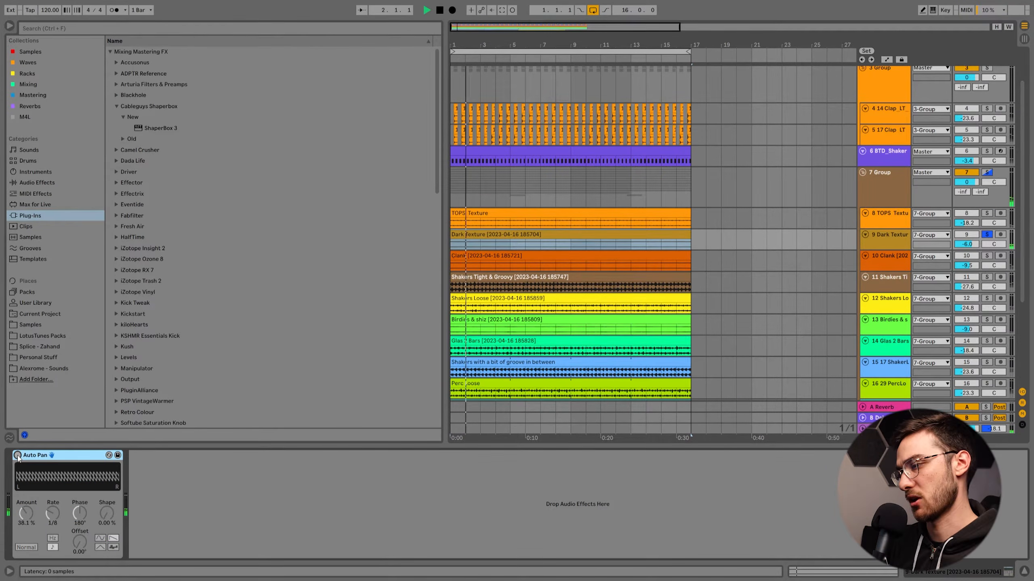
left_click_drag(27, 514, 26, 495)
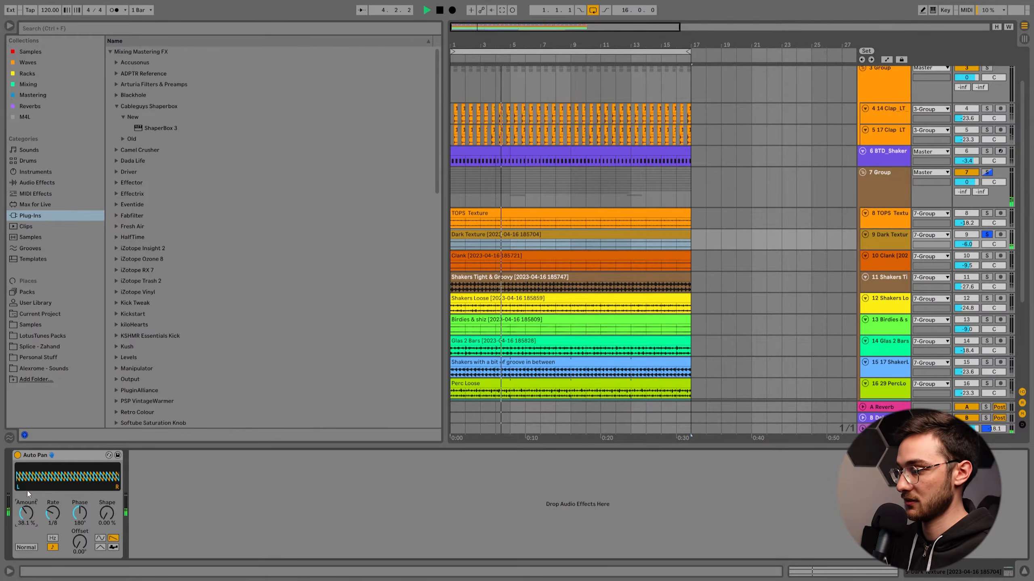
left_click(17, 455)
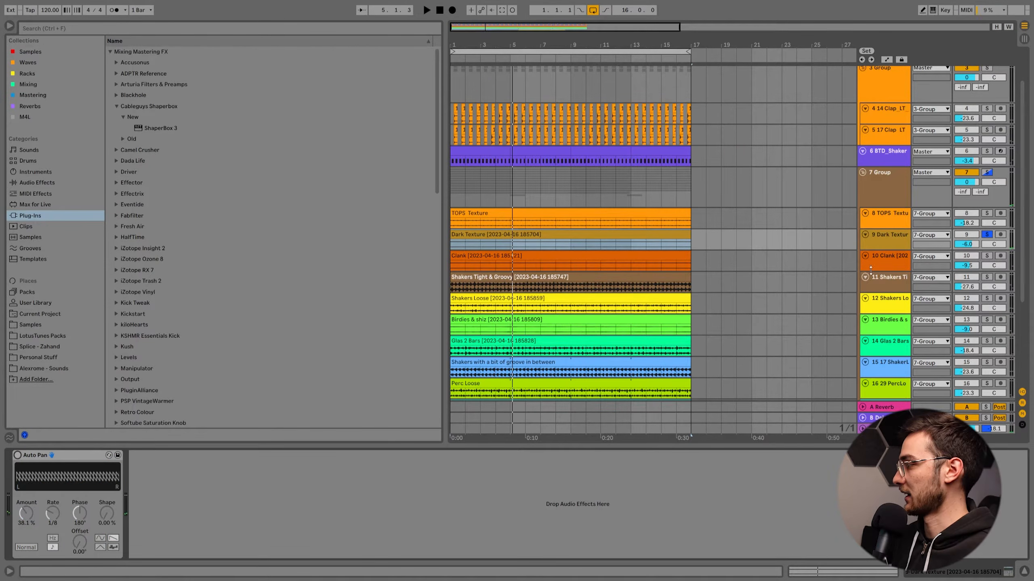
Solo the Clank track, show its clip's device chain, and play it on its own.
left_click(905, 258)
left_click(988, 255)
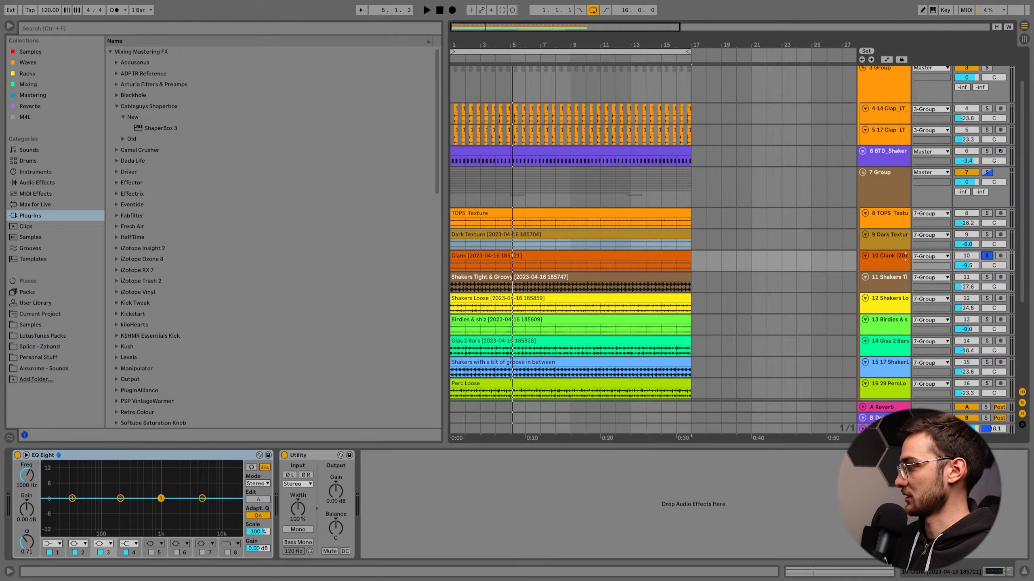
left_click(525, 260)
scroll(524, 283, "down", 2)
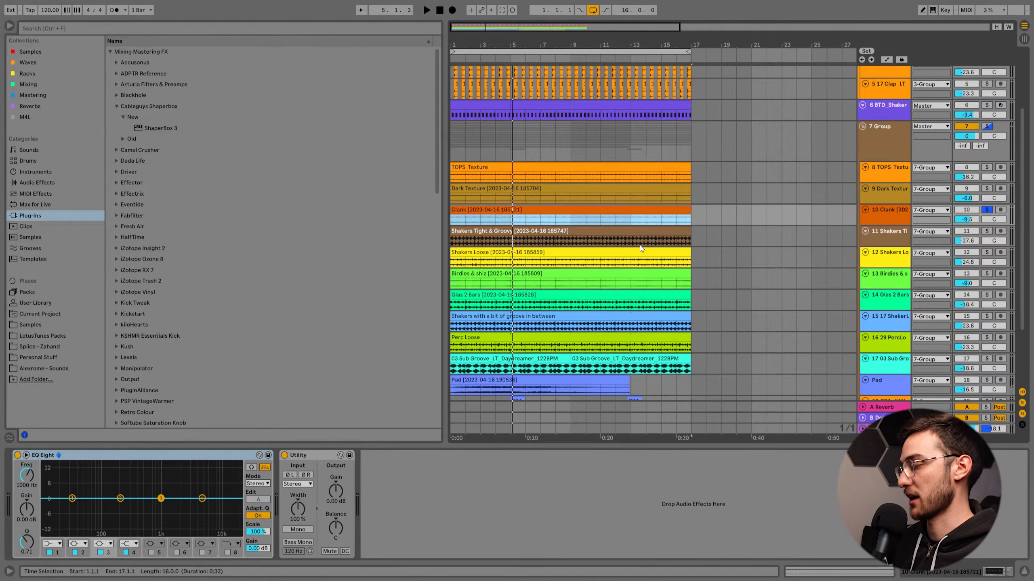
key("space")
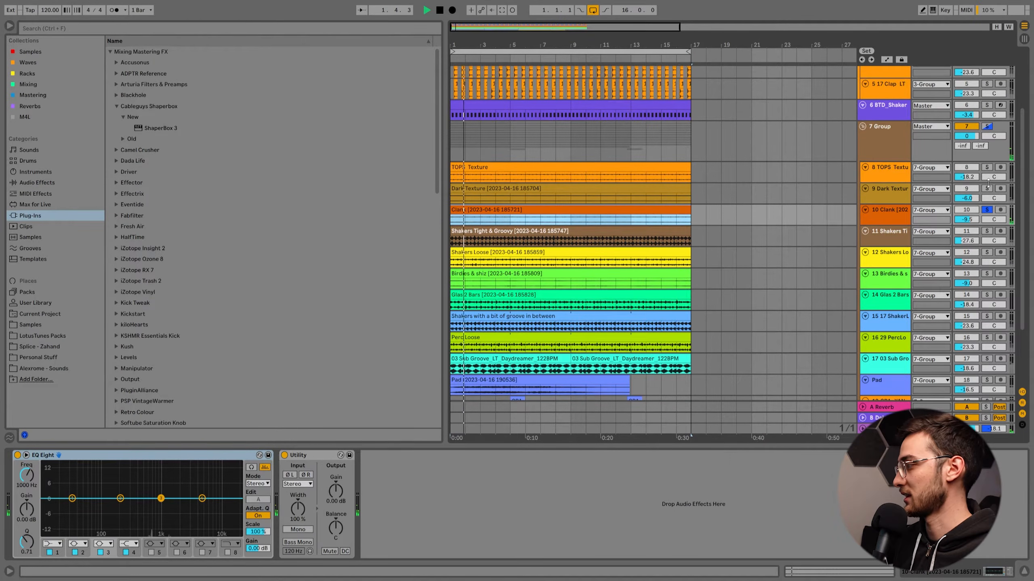
key("space")
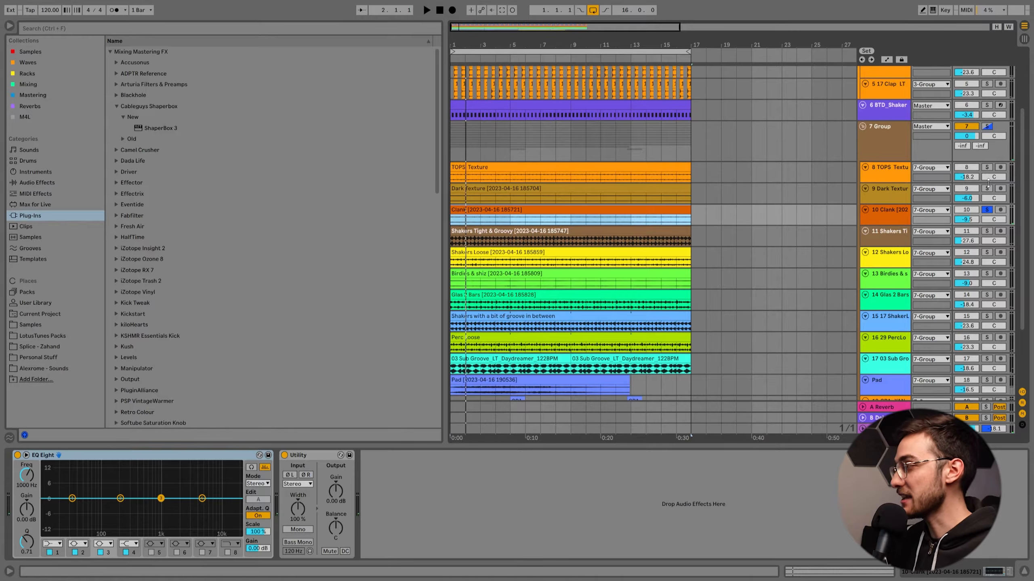
Add Dark Texture and TOPS Texture to the Clank solo and play the three layers together.
left_click(987, 188, "ctrl")
left_click(988, 165, "ctrl")
key("space")
scroll(989, 171, "up", 2)
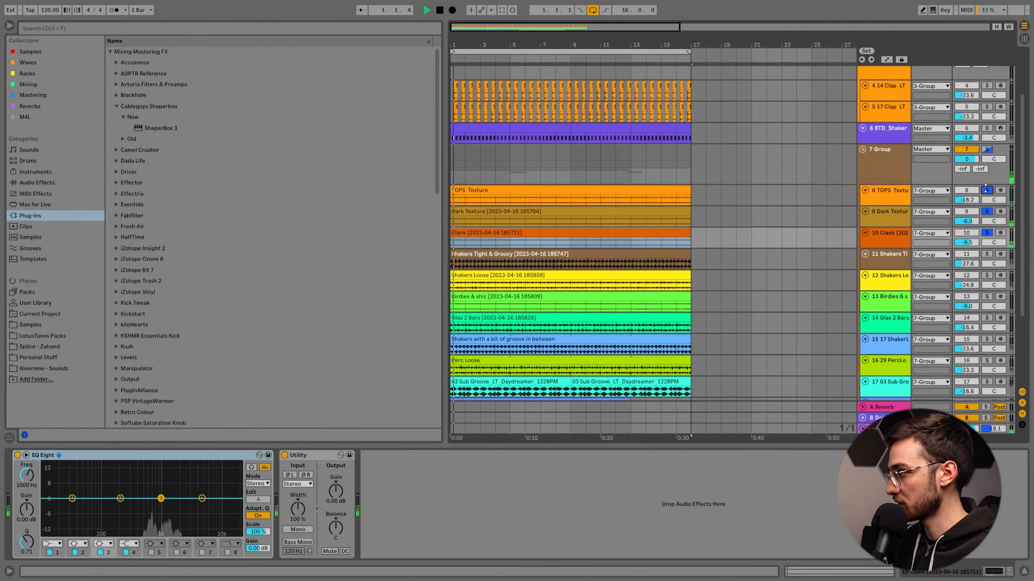
Solo the Shakers Tight & Groovy track, select its clip, and play it on its own.
scroll(929, 236, "down", 2)
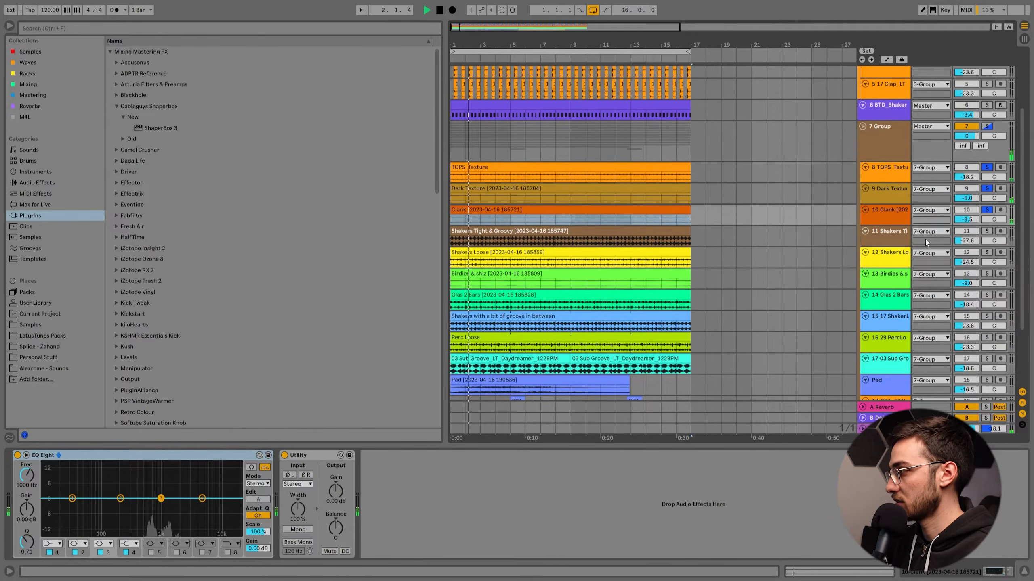
left_click(987, 231)
scroll(989, 231, "up", 2)
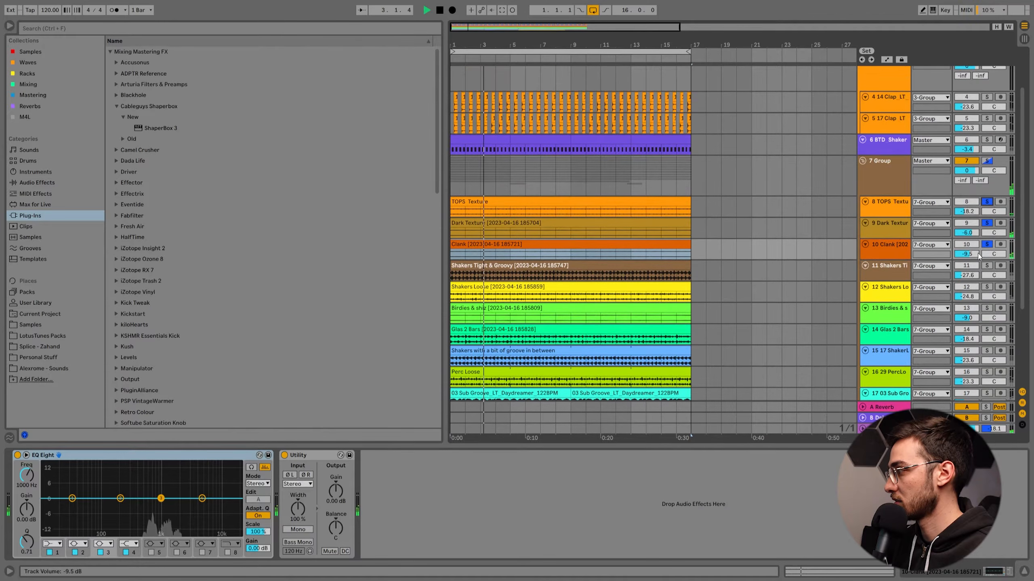
left_click(663, 276)
key("space")
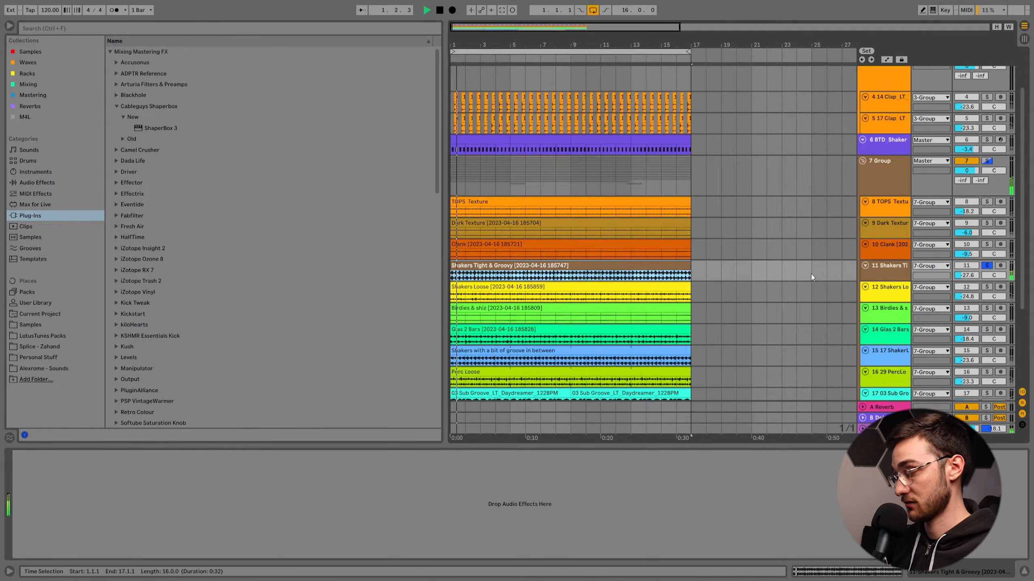
Add Clank, Dark Texture and TOPS Texture to the Shakers Tight & Groovy solo and play the combination.
left_click(986, 244)
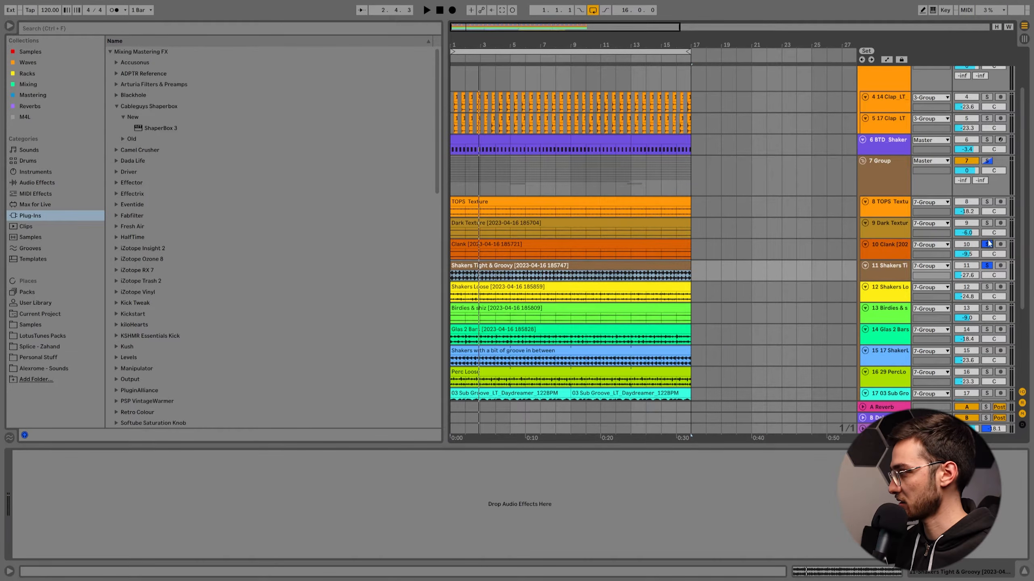
key("space")
scroll(975, 216, "down", 1)
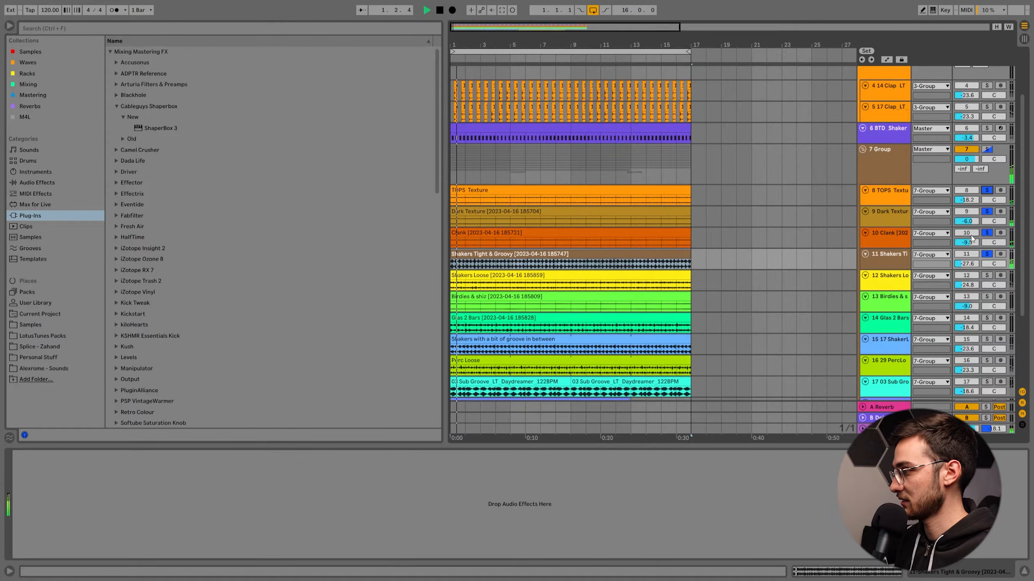
scroll(973, 241, "down", 2)
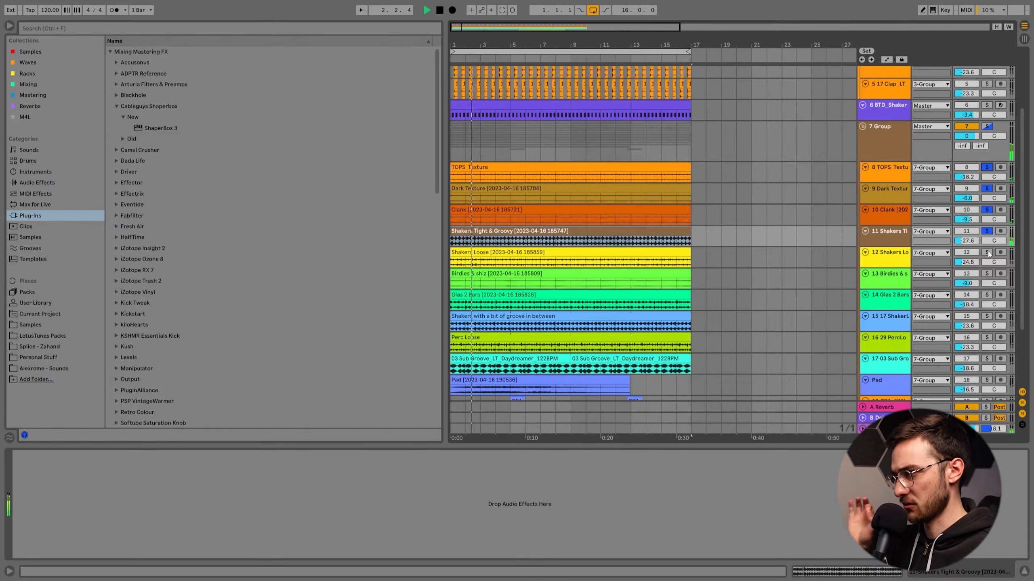
key("space")
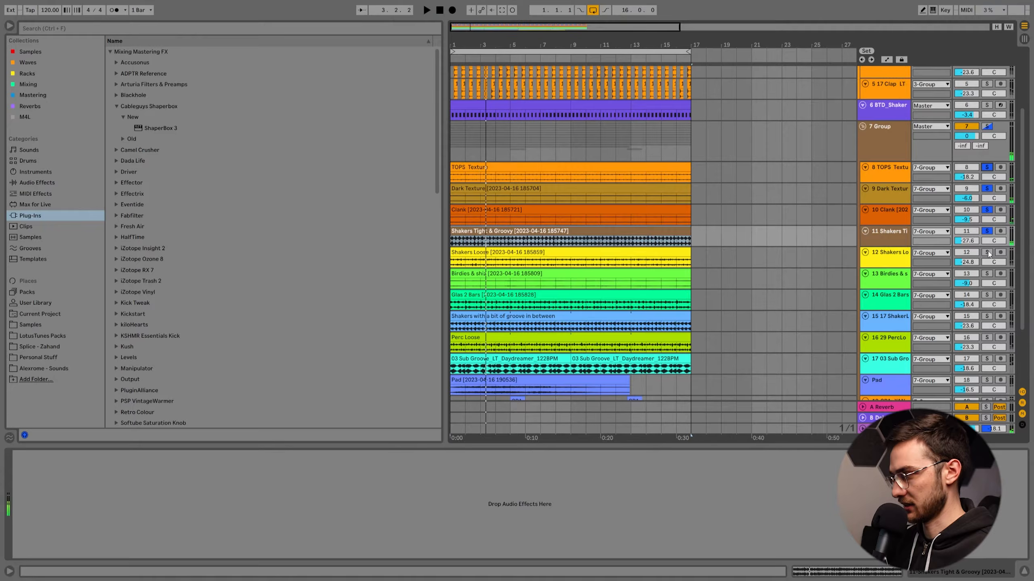
Solo only the Shakers Loose track and play it.
left_click(987, 253)
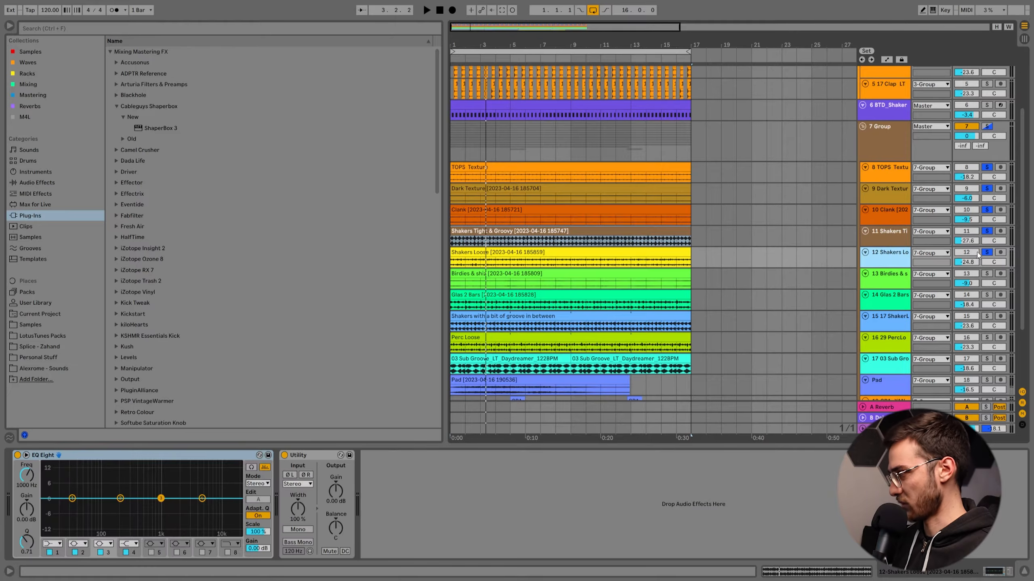
key("space")
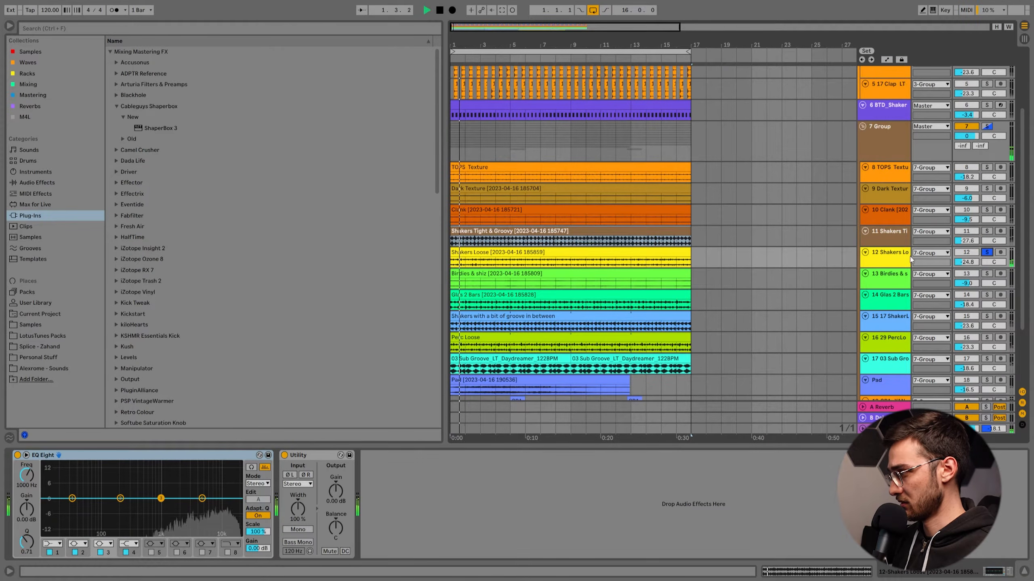
key("space")
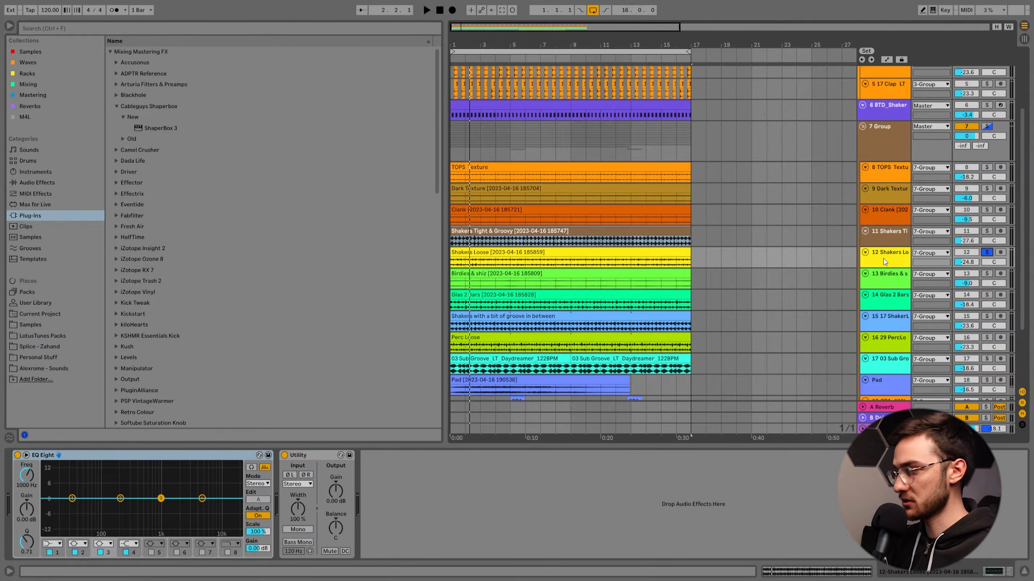
Play Shakers Loose with Shakers Tight & Groovy, Clank, Dark Texture and TOPS Texture added to the solo.
key("space")
left_click(988, 232, "ctrl")
left_click(987, 210, "ctrl")
left_click(987, 189, "ctrl")
left_click(987, 167, "ctrl")
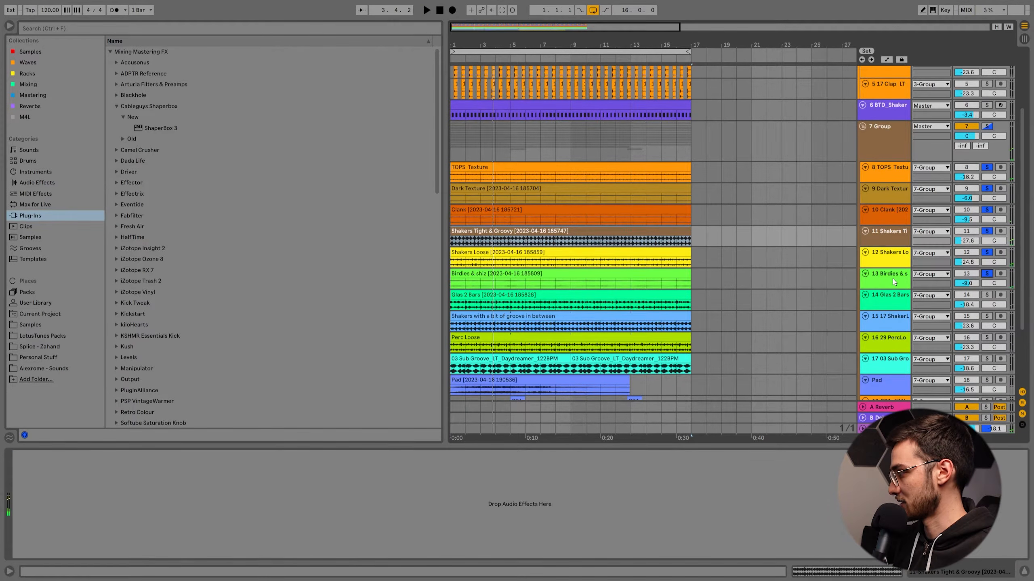
Add the Birdies & shiz track to the solo, select its clip, and make the track taller.
left_click(893, 279)
left_click(511, 275)
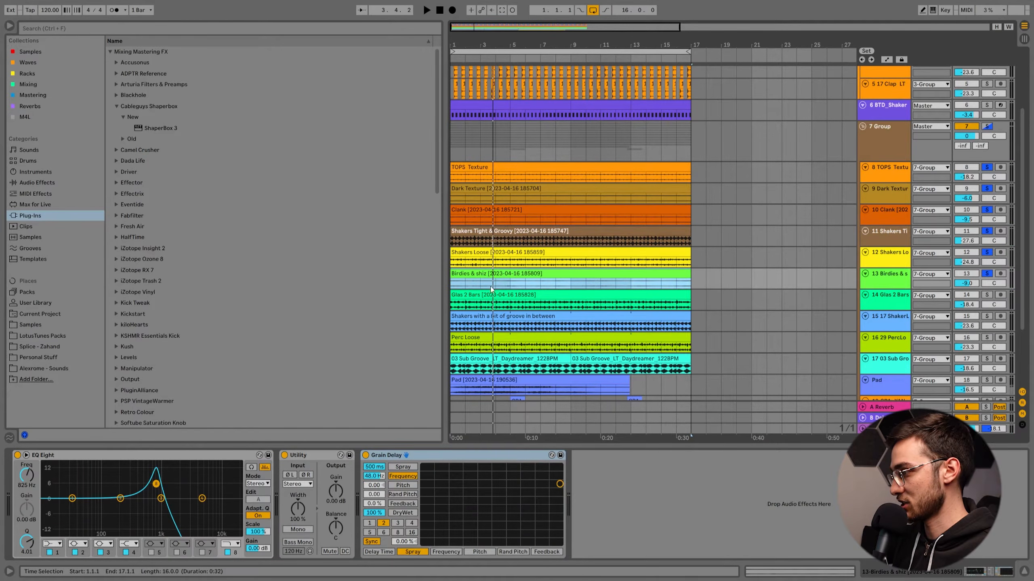
left_click_drag(884, 288, 885, 310)
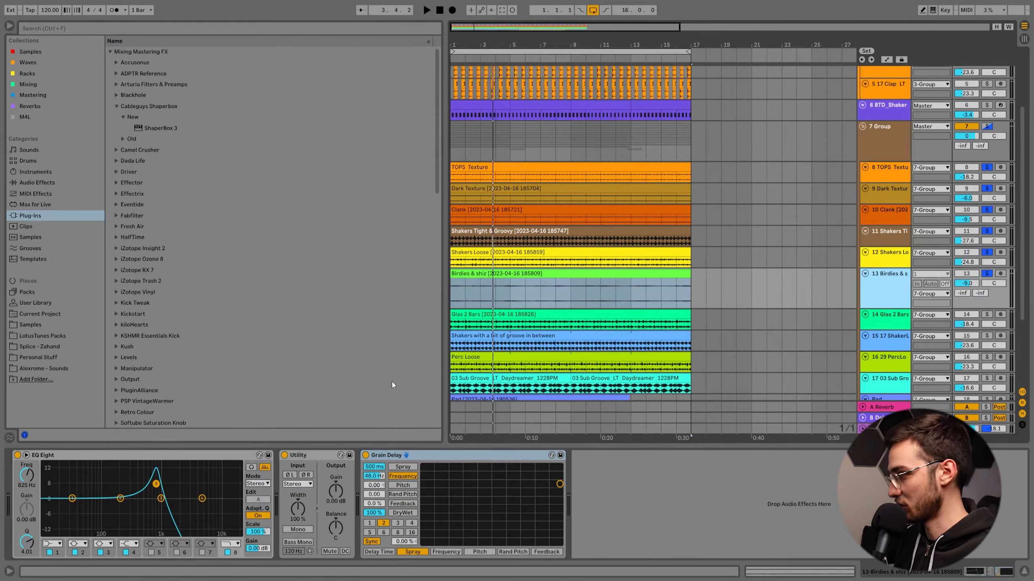
Bypass Grain Delay and EQ Eight on Birdies & shiz and play only that track.
left_click(366, 456)
left_click(17, 455)
left_click(562, 286)
key("space")
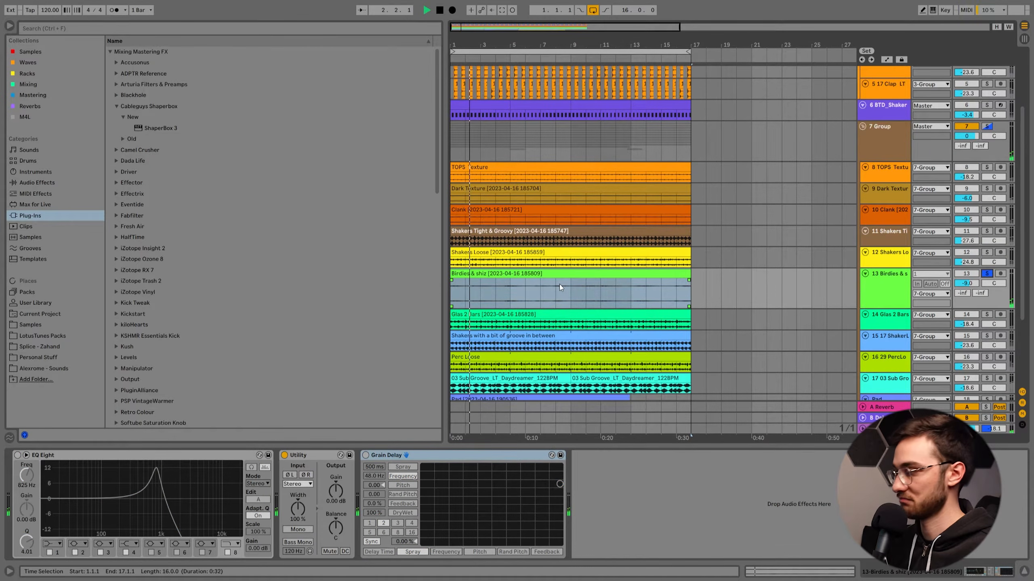
key("space")
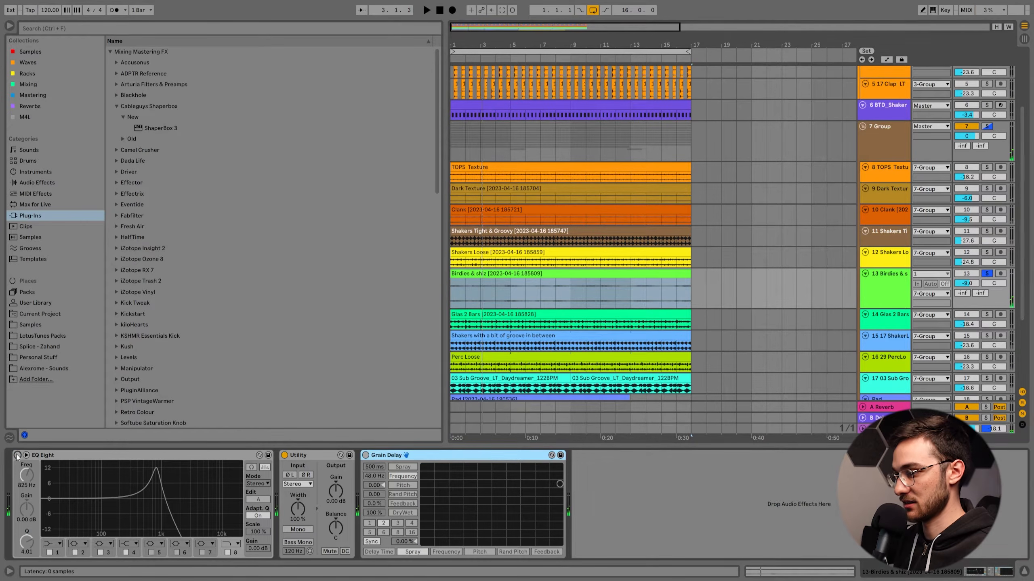
Turn EQ Eight and Grain Delay back on while Birdies & shiz plays, checking the Grain Delay's Pitch and Spray axis assignments.
key("0")
key("space")
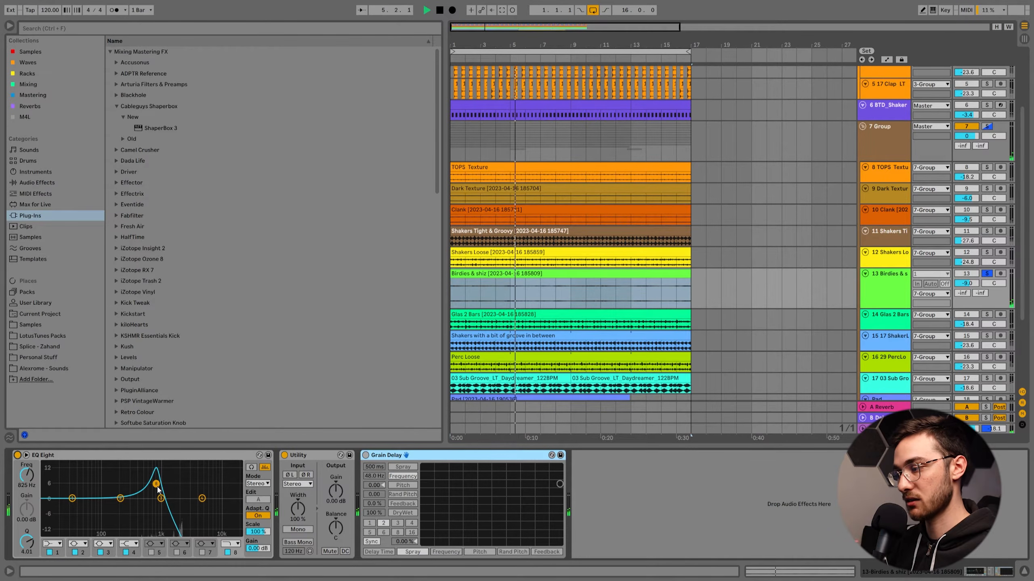
left_click(366, 455)
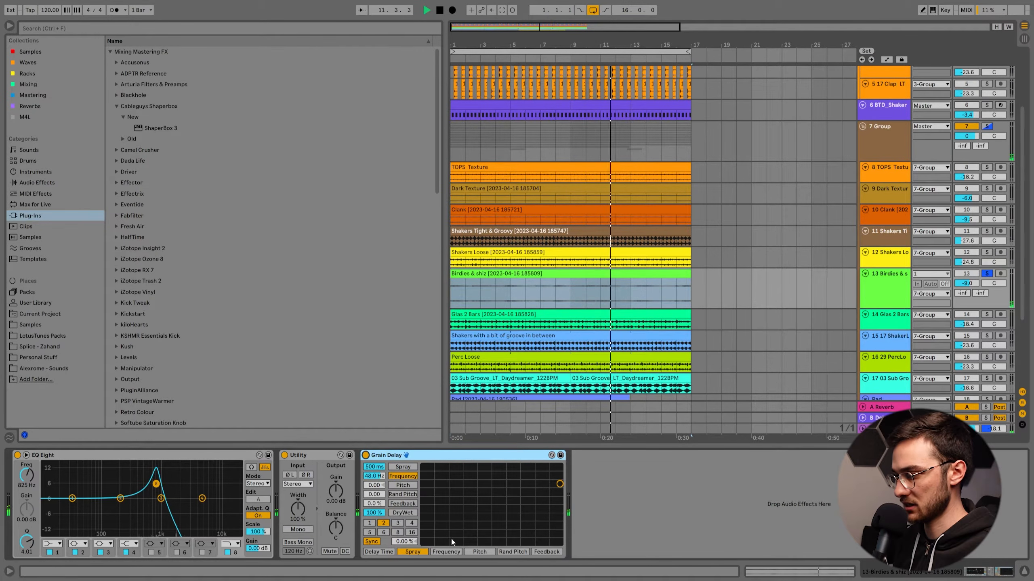
left_click(480, 551)
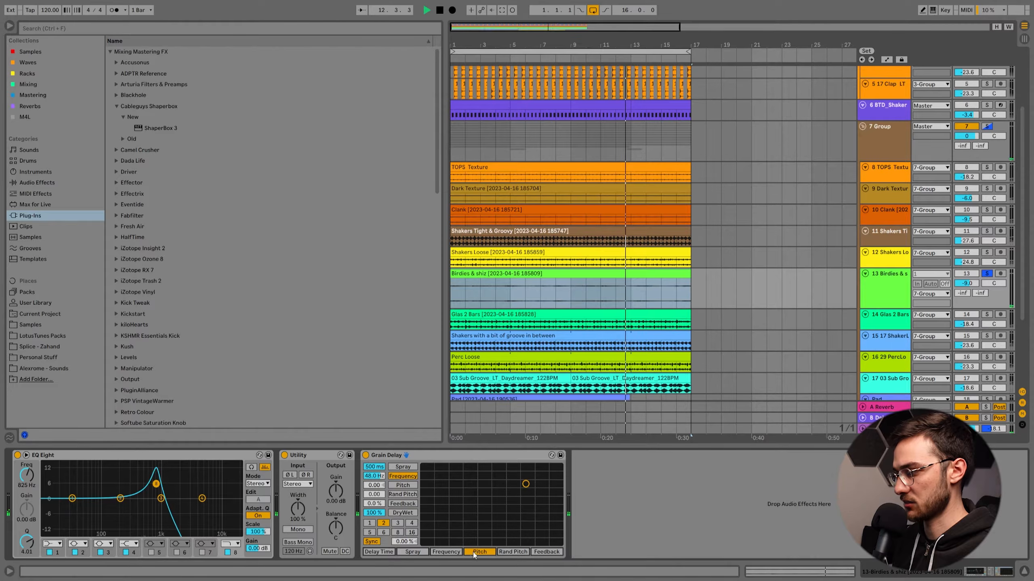
left_click(413, 552)
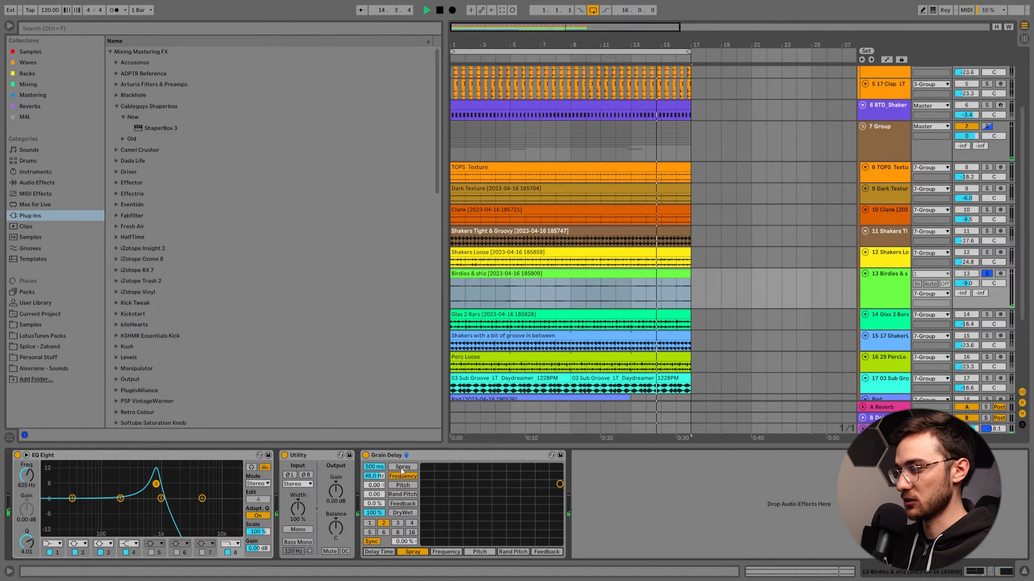
Add Shakers Loose, Shakers Tight & Groovy, Clank, Dark Texture and TOPS Texture to the Birdies & shiz solo during playback.
scroll(651, 395, "down", 2)
left_click(989, 216, "ctrl")
left_click(989, 194, "ctrl")
left_click(988, 176, "ctrl")
left_click(987, 154, "ctrl")
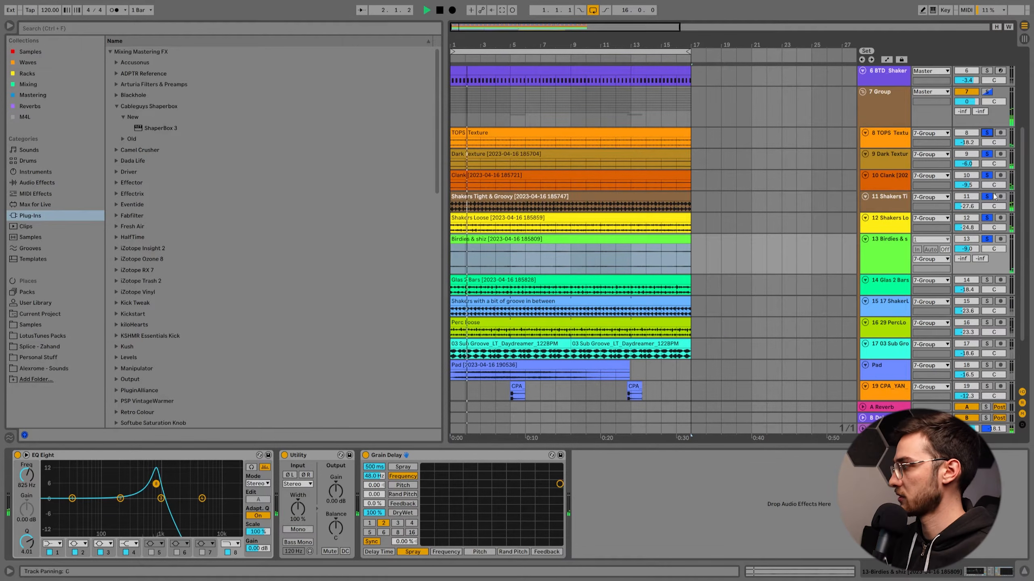
Place the Shakers with a bit of groove in between track above Glas 2 Bars, then solo and play it.
left_click(895, 288)
scroll(903, 271, "down", 2)
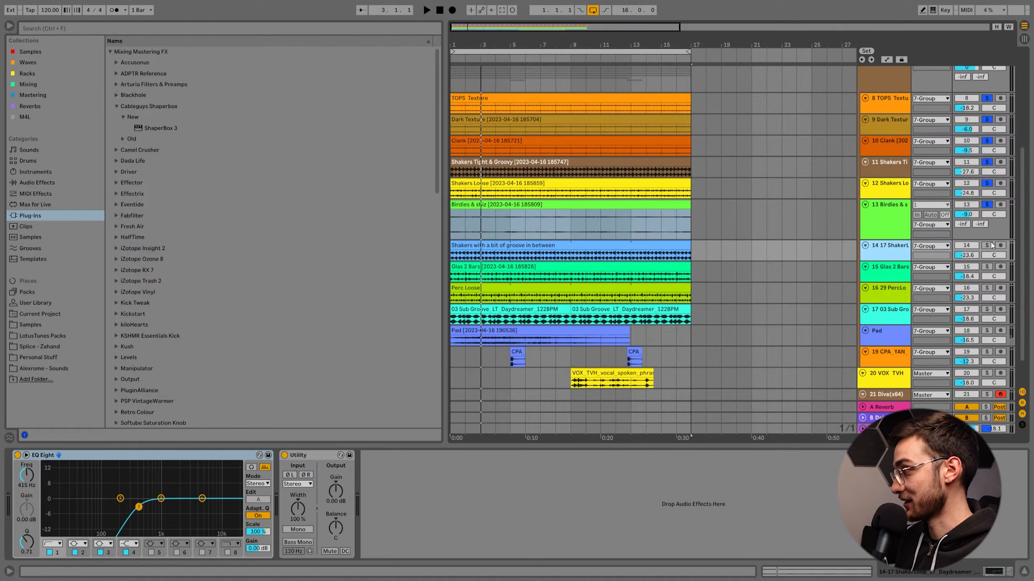
left_click(988, 245)
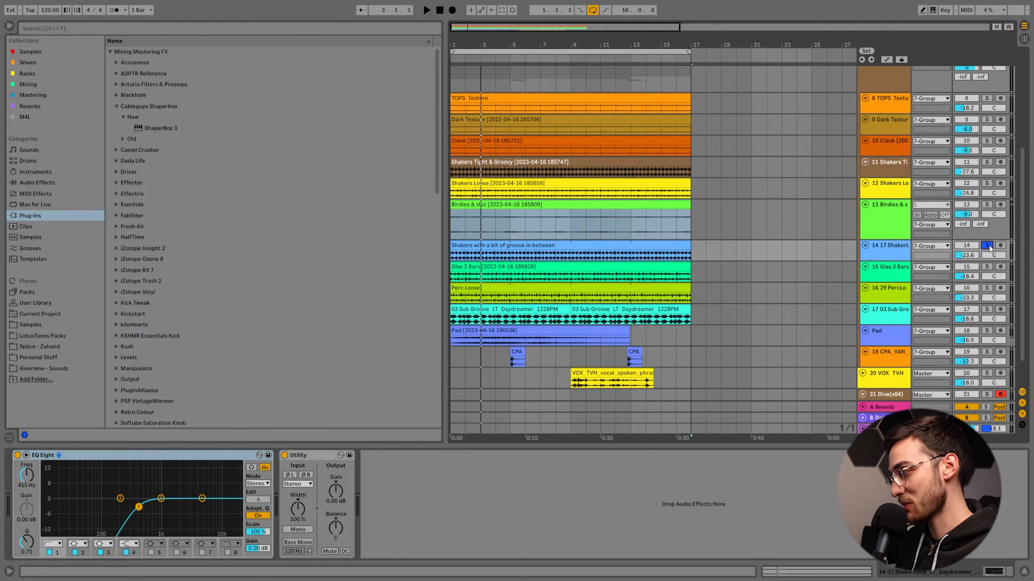
left_click(663, 222)
key("space")
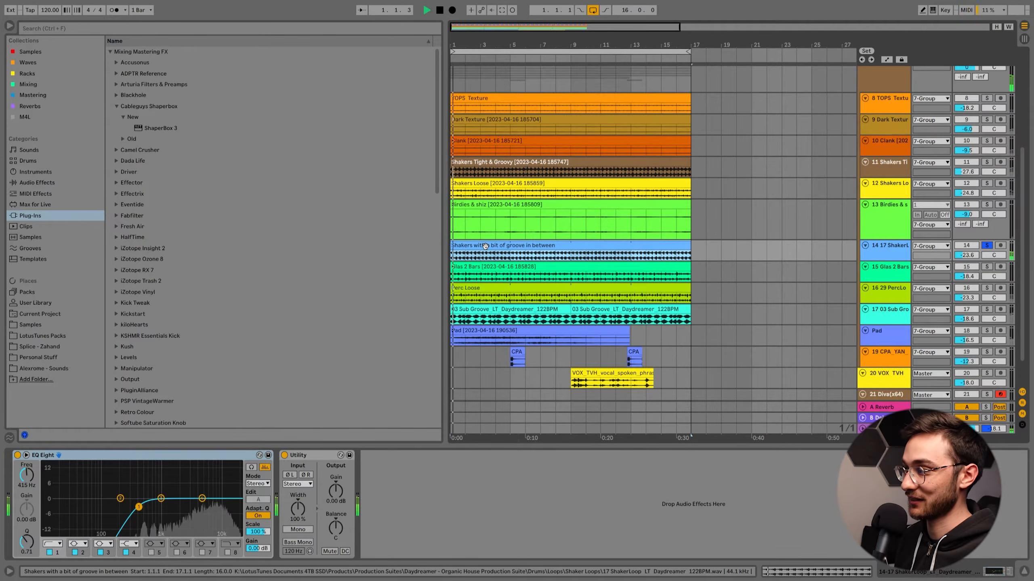
Play the in-between shaker loop with Birdies & shiz, the other shakers, Clank, Dark Texture and TOPS Texture added to the solo.
scroll(663, 249, "up", 2)
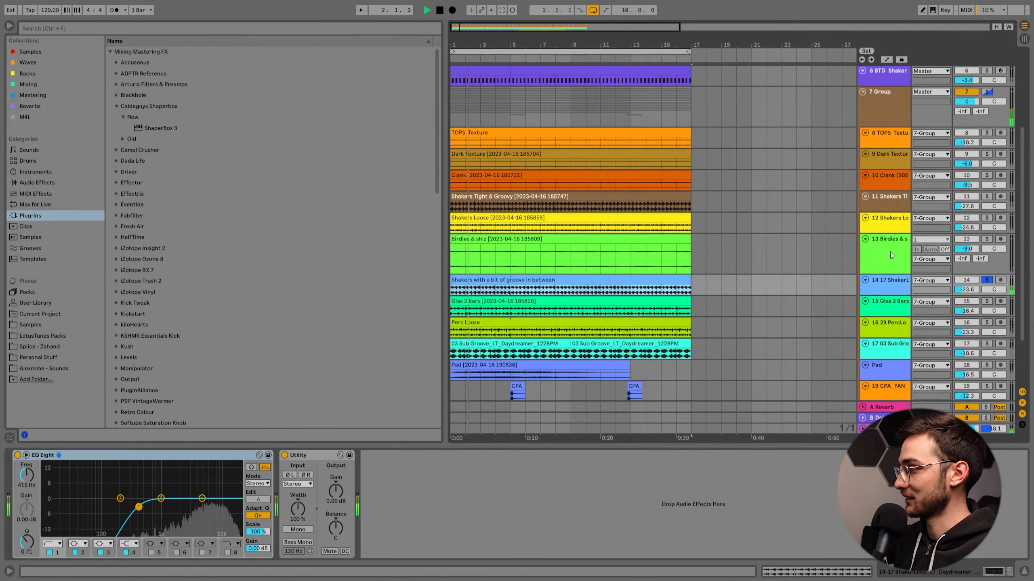
left_click(986, 239, "ctrl")
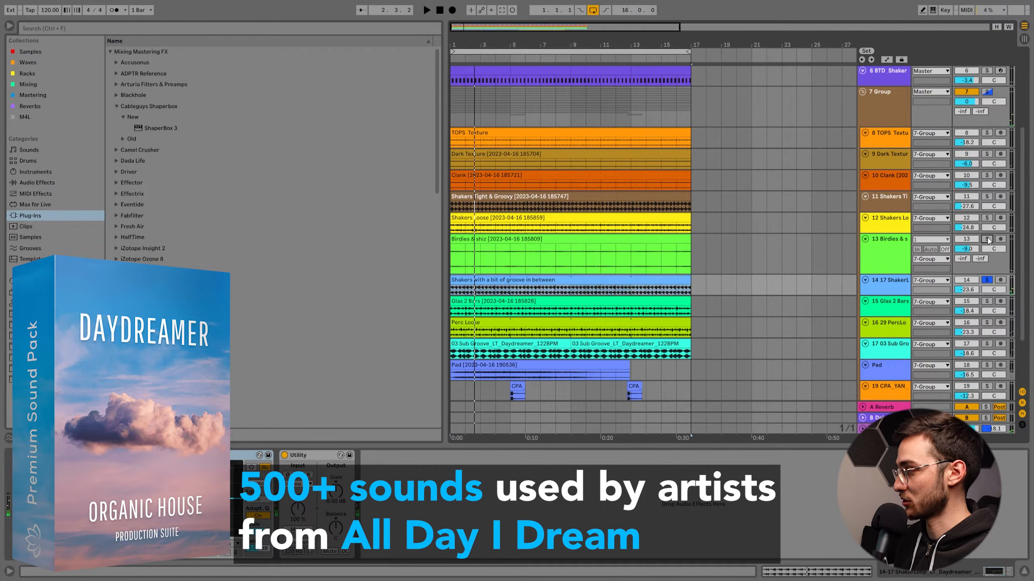
left_click(987, 197, "ctrl")
key("space")
left_click(987, 176, "ctrl")
left_click(987, 154, "ctrl")
left_click(987, 133, "ctrl")
left_click(886, 206)
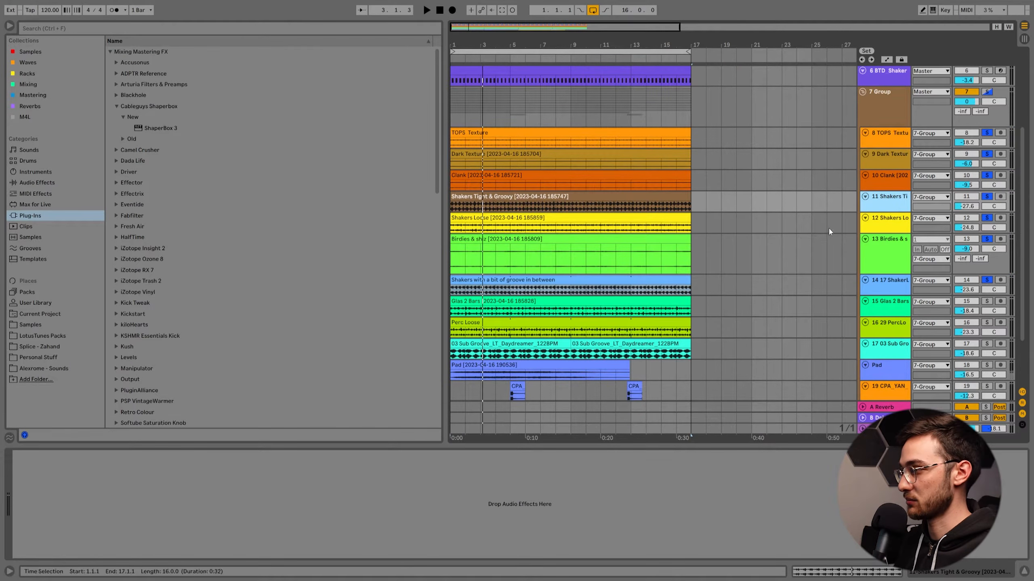
Solo only the Shakers with a bit of groove in between track, select its clip, and play it.
left_click(814, 285)
left_click(987, 282)
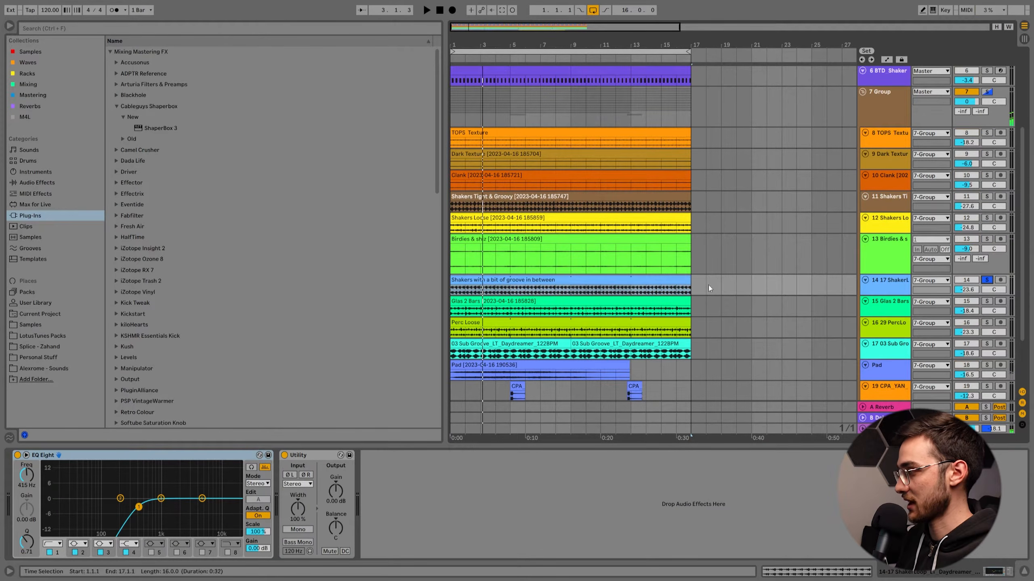
left_click(608, 283)
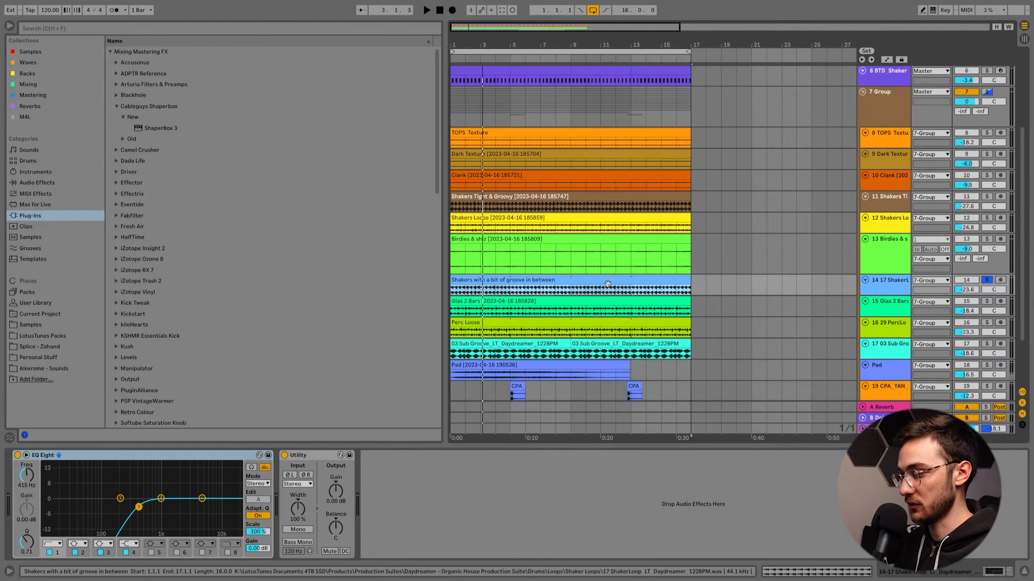
key("space")
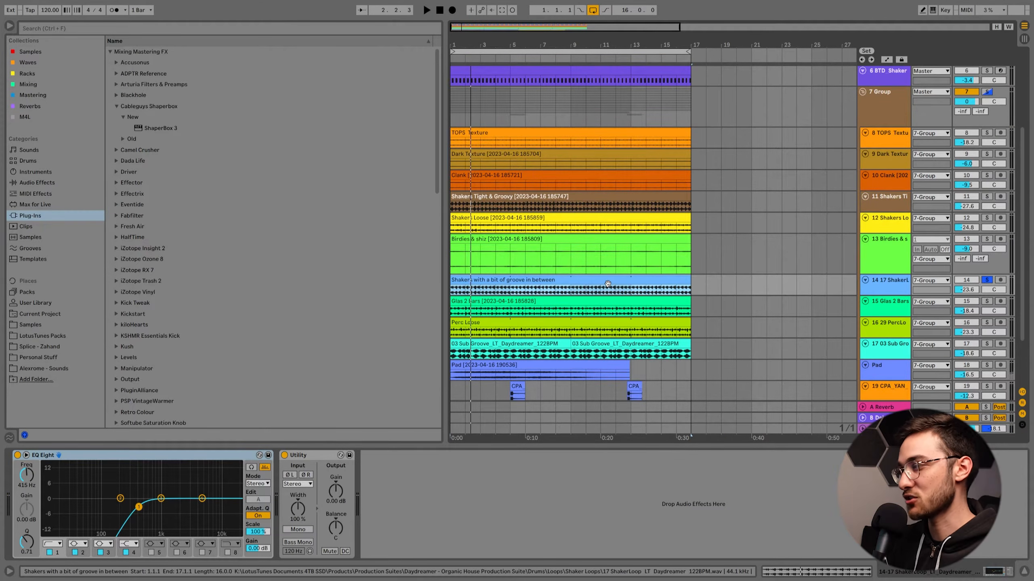
Solo only the Perc Loose track, select its clip, and play it.
scroll(607, 284, "down", 2)
key("space")
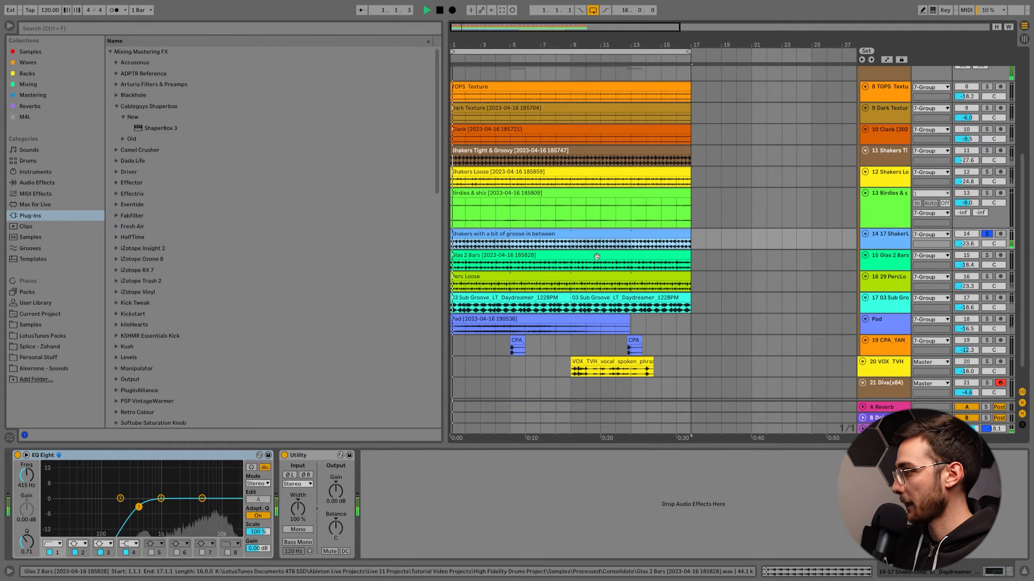
left_click(987, 276)
left_click(903, 280)
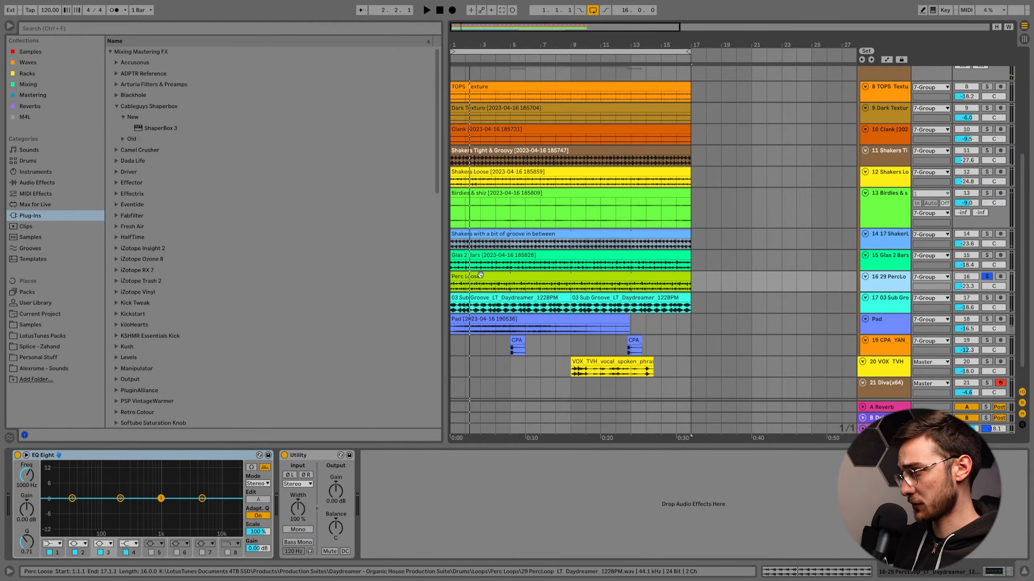
key("space")
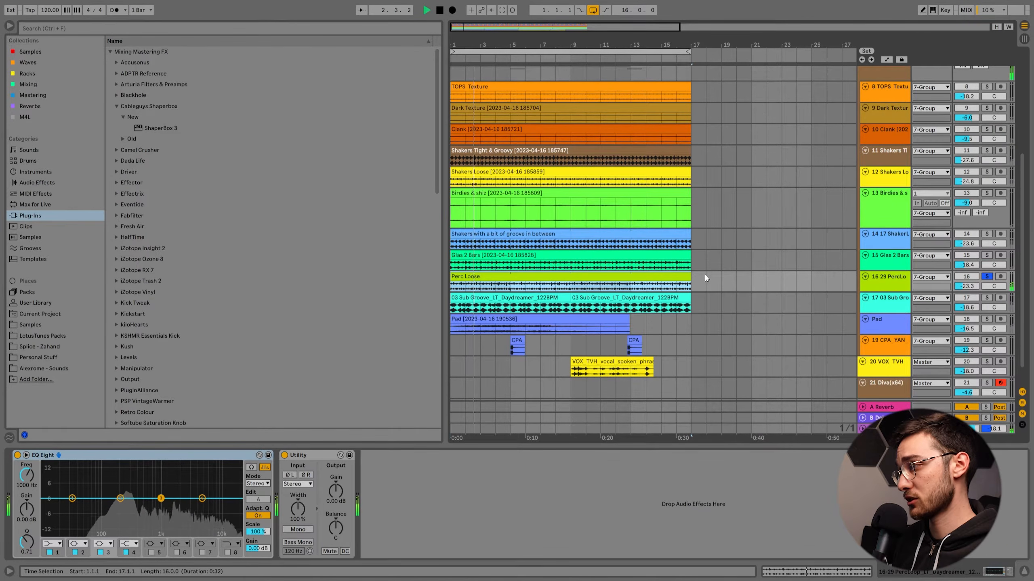
Solo only the Glas 2 Bars track, select its clip, and play it.
left_click(988, 256)
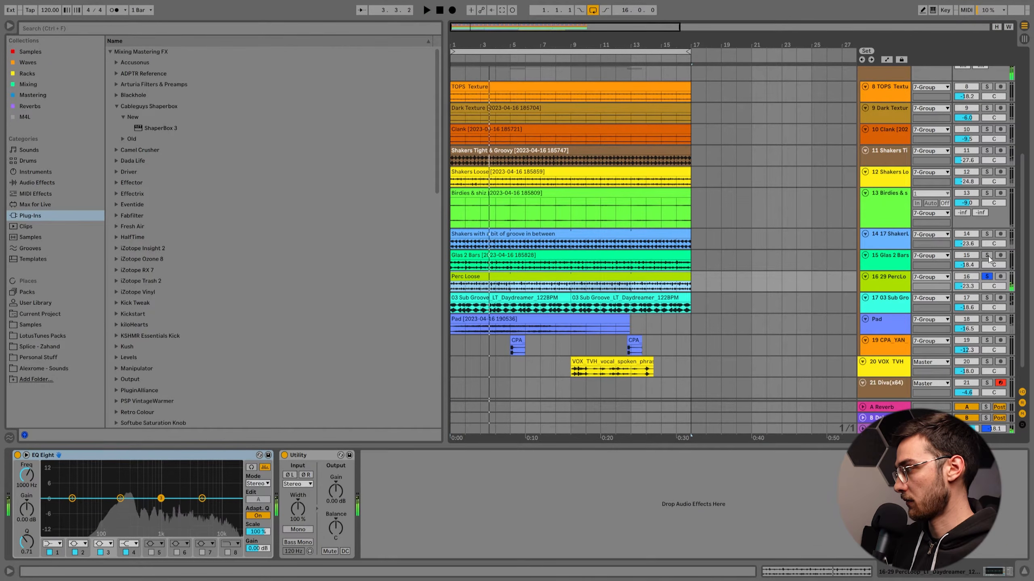
left_click(883, 261)
key("space")
left_click(480, 254)
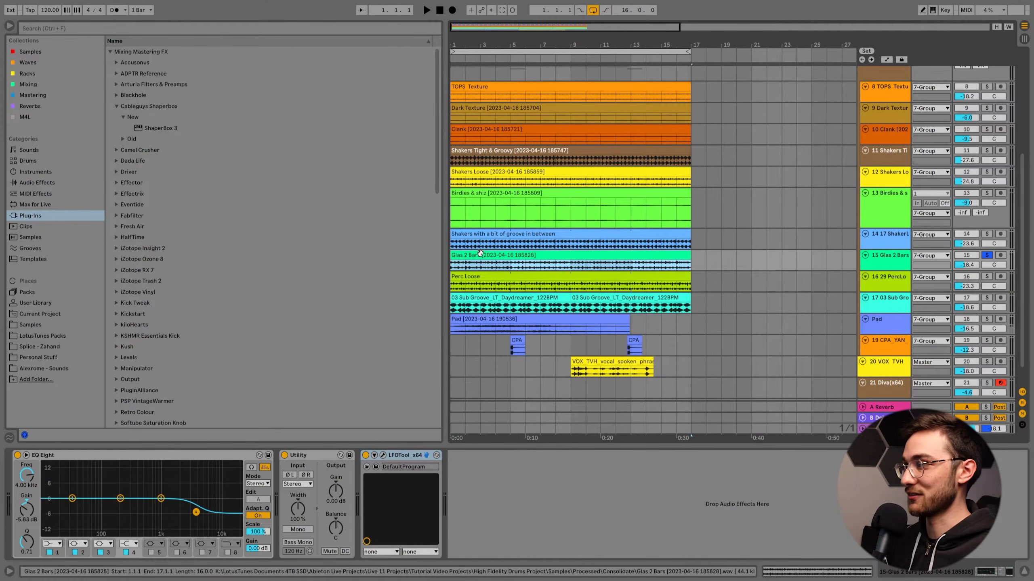
key("space")
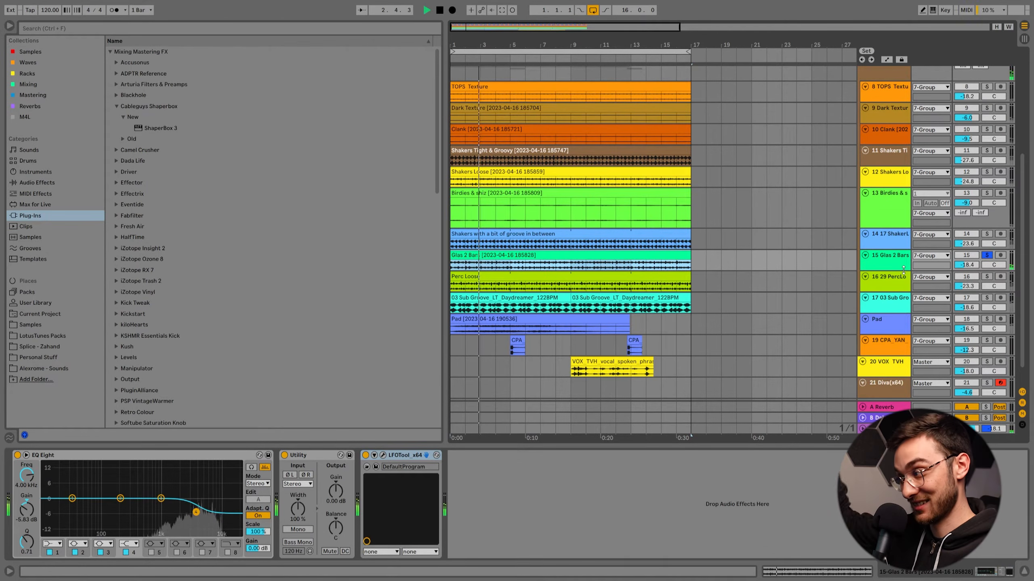
key("space")
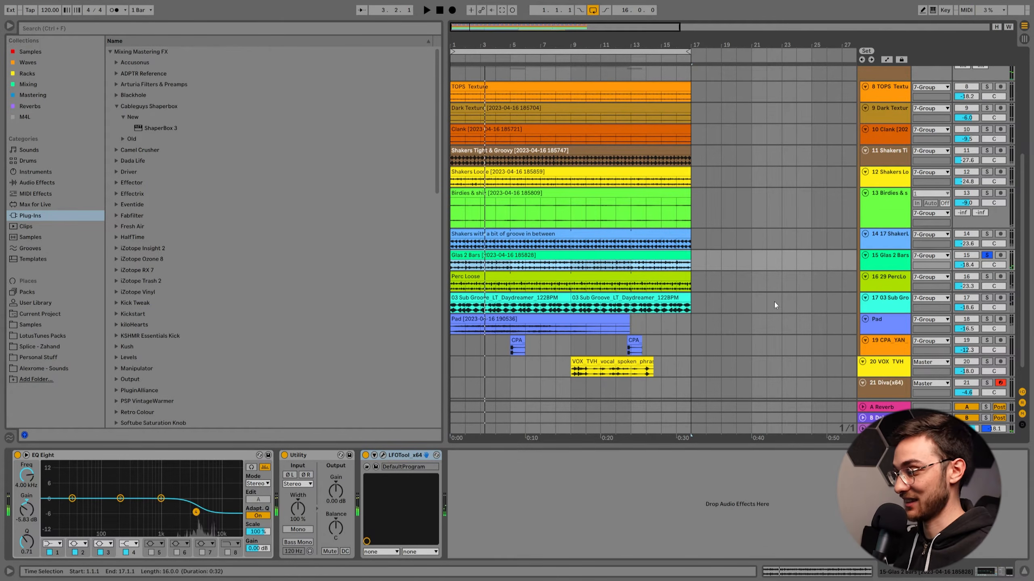
Bypass LFOTool on Glas 2 Bars, open its plug-in window, play the track, and inspect its clip.
left_click(365, 456)
left_click(382, 455)
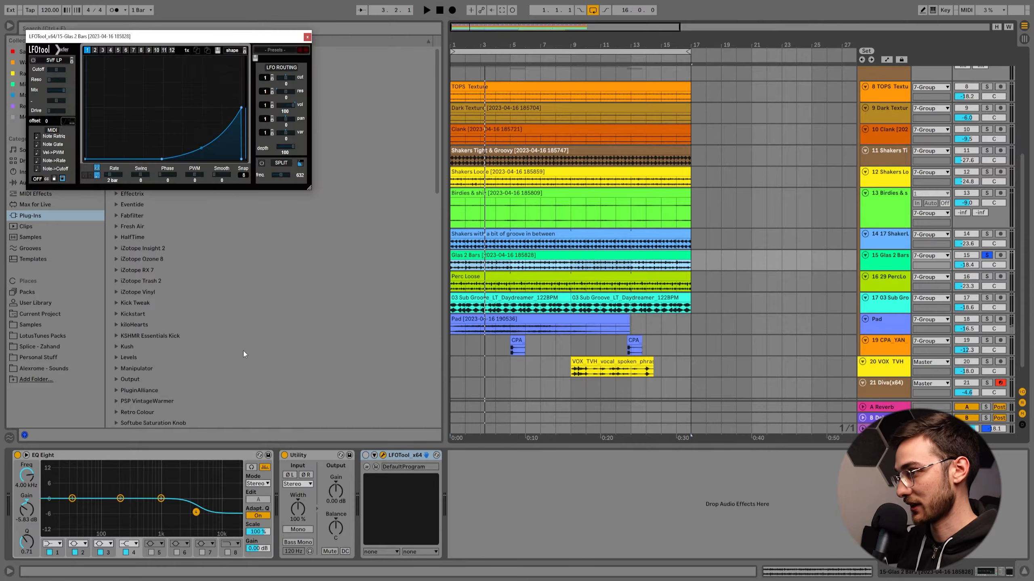
key("space")
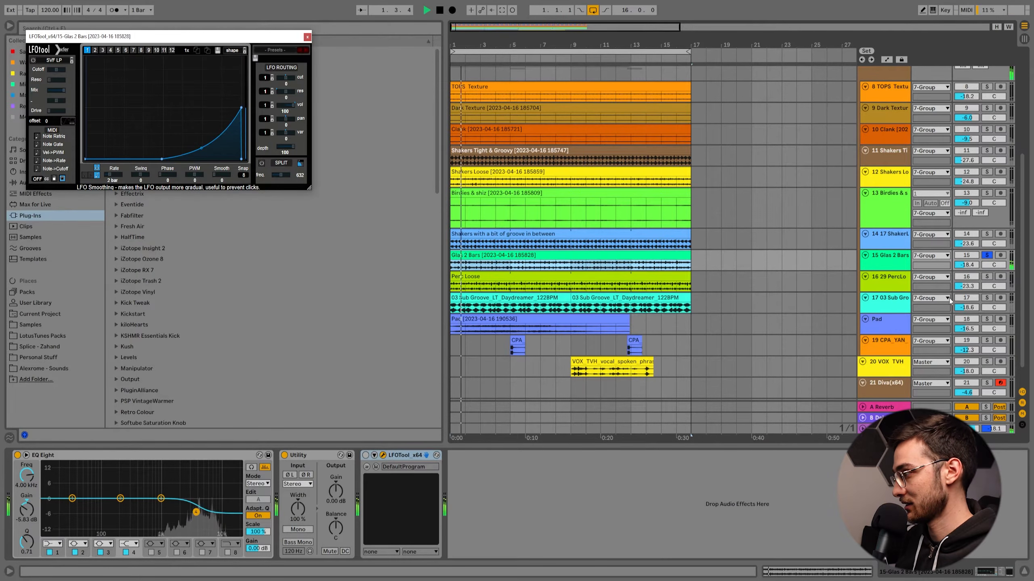
key("space")
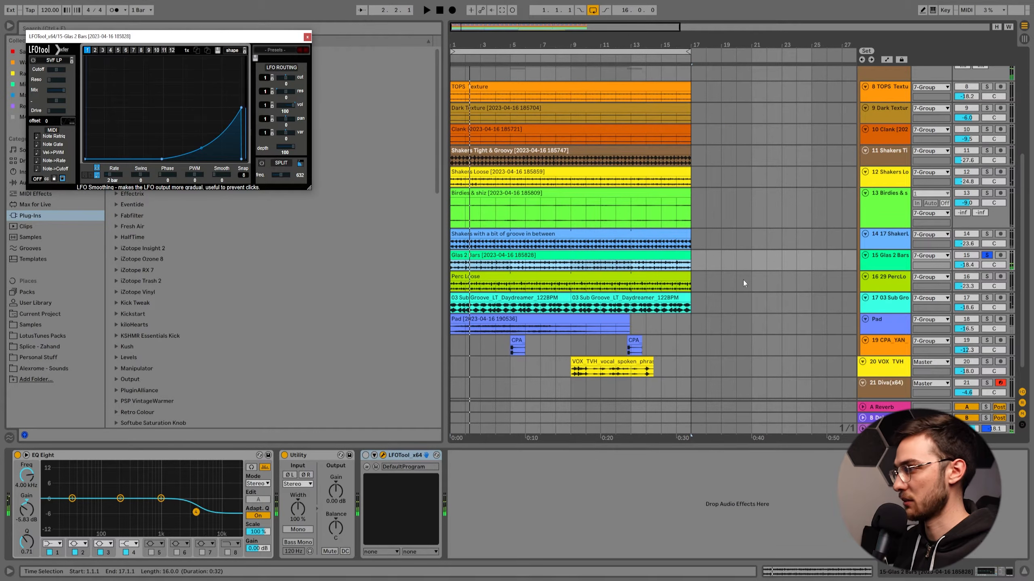
double_click(538, 261)
key("shift+Tab")
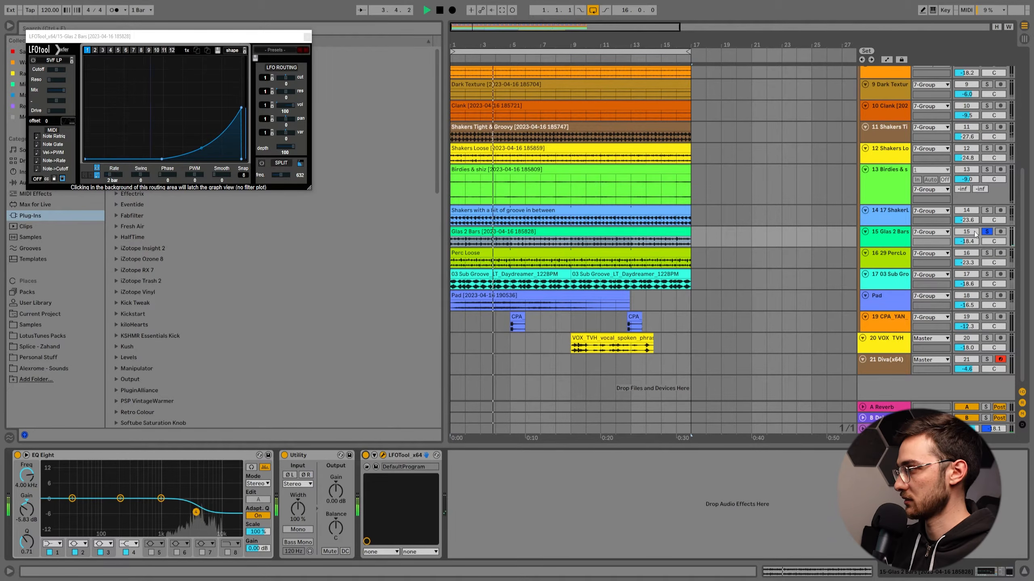
Add the in-between shakers, Birdies & shiz, both other shakers, Clank and the textures to the Glas 2 Bars solo and play them.
left_click(986, 210, "ctrl")
scroll(989, 207, "up", 1)
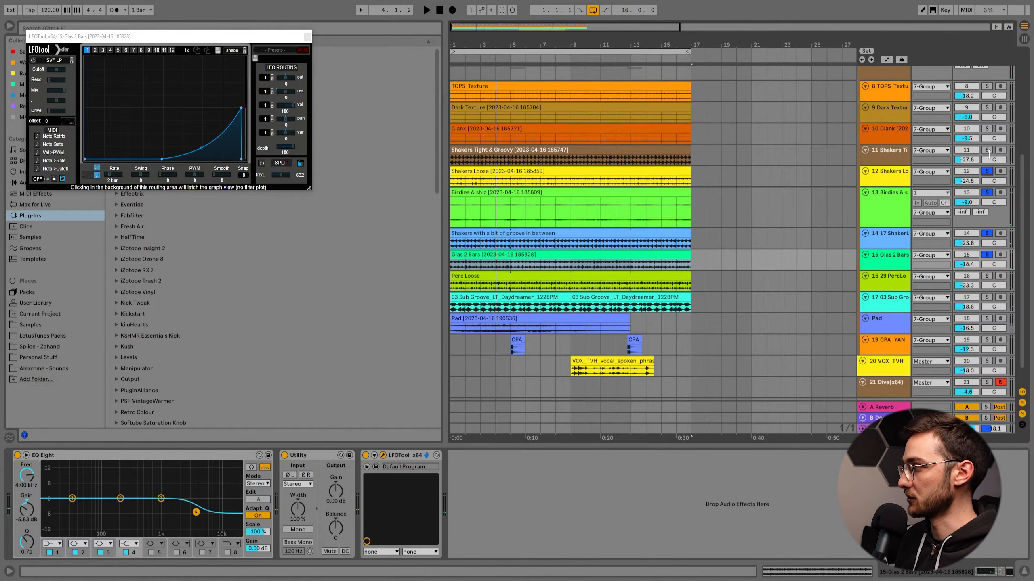
left_click(987, 150, "ctrl")
key("space")
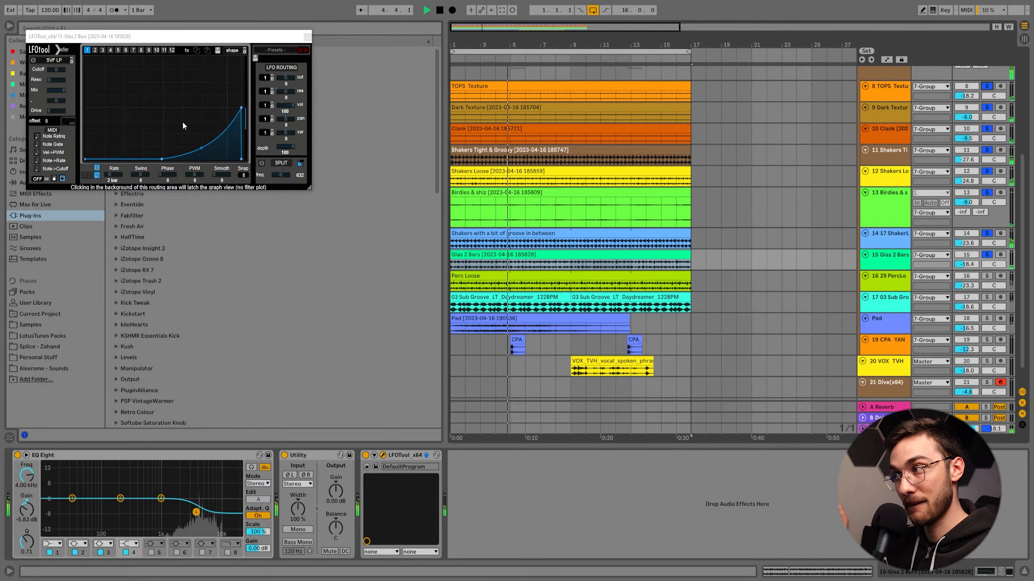
key("space")
Close LFOTool, find Auto Pan by searching the Mixing collection for "auto", add it to Glas 2 Bars, and tempo-sync its rate.
key("Escape")
left_click(66, 28)
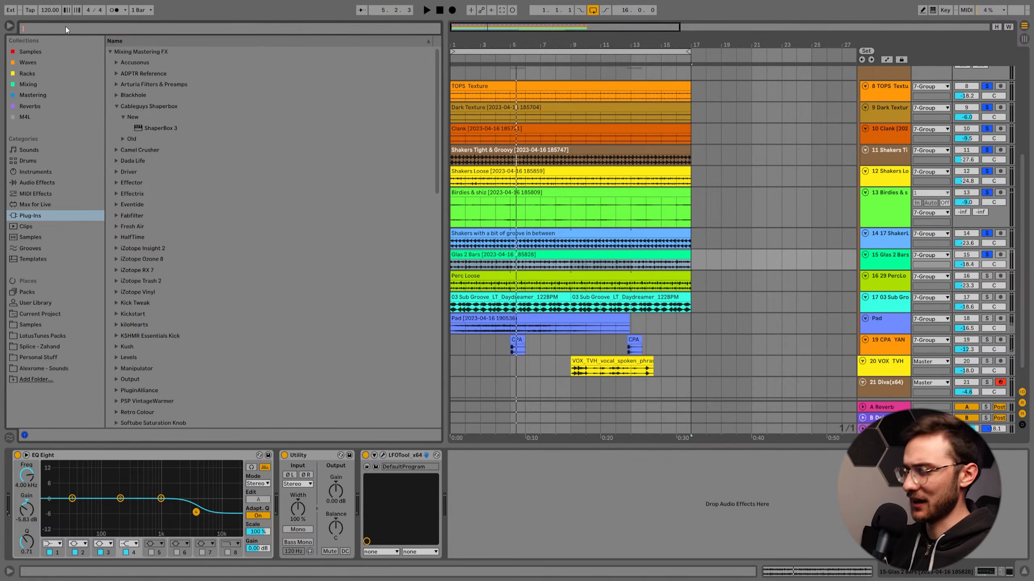
type("auto")
left_click(30, 85)
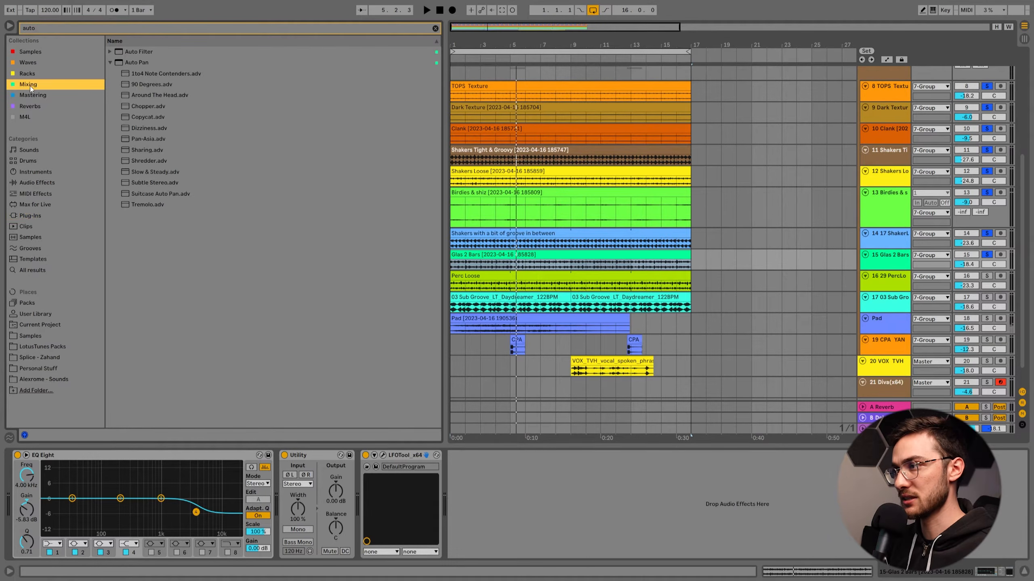
double_click(142, 62)
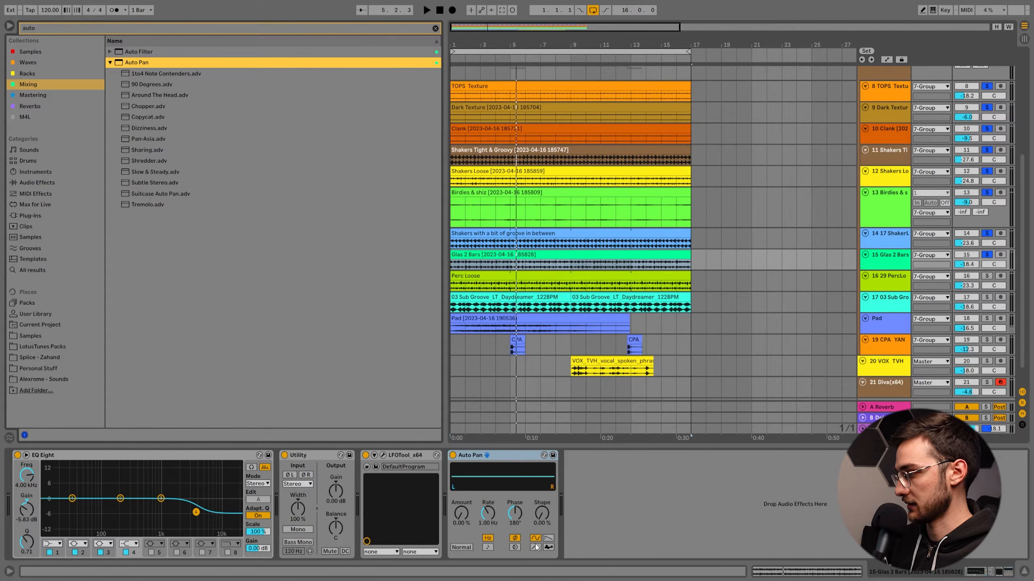
left_click(487, 548)
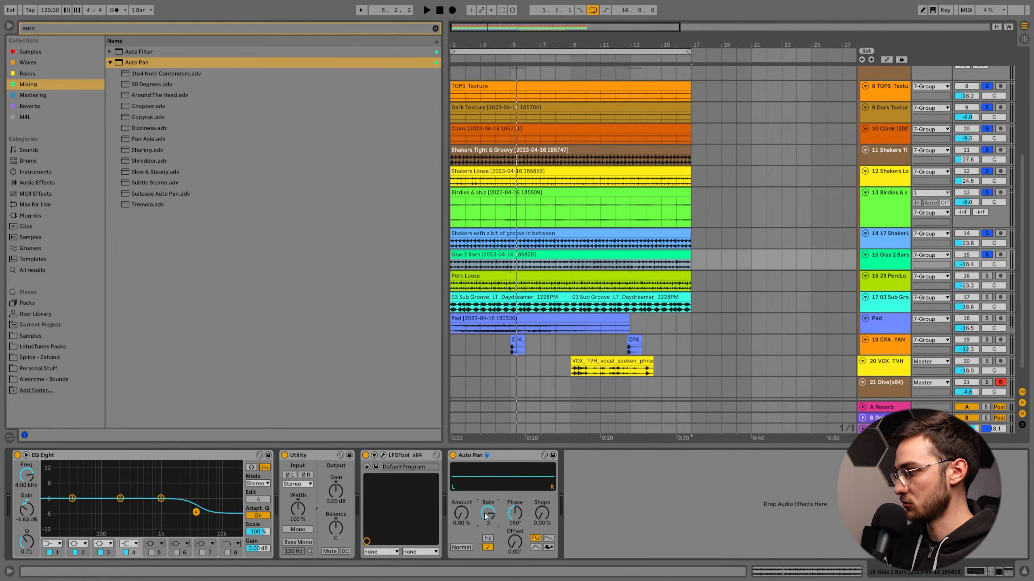
Try Auto Pan on Glas 2 Bars with amount and shape at 100%, and play the track soloed on its own.
left_click_drag(462, 514, 461, 465)
left_click_drag(543, 521, 542, 477)
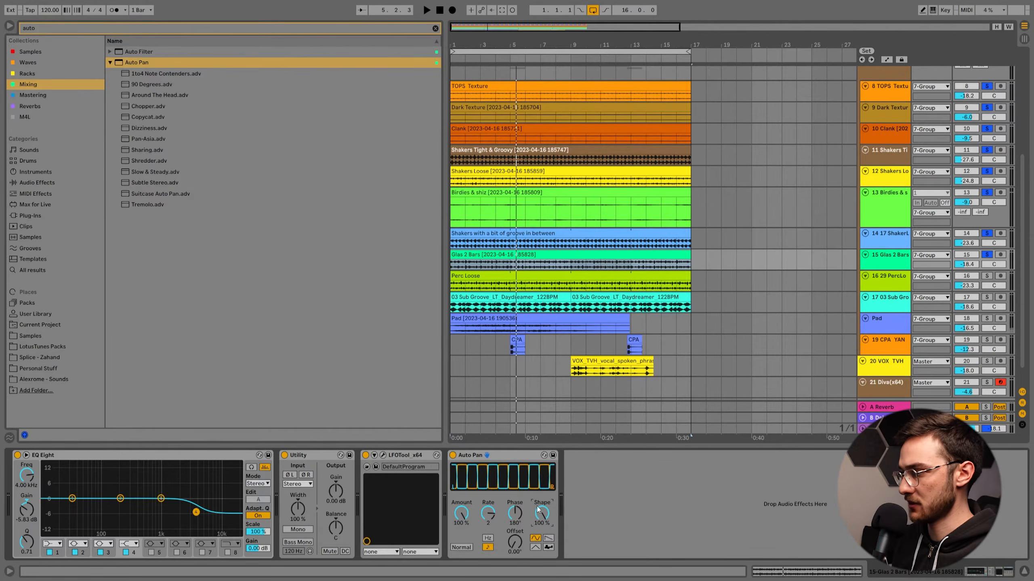
key("space")
left_click(987, 254)
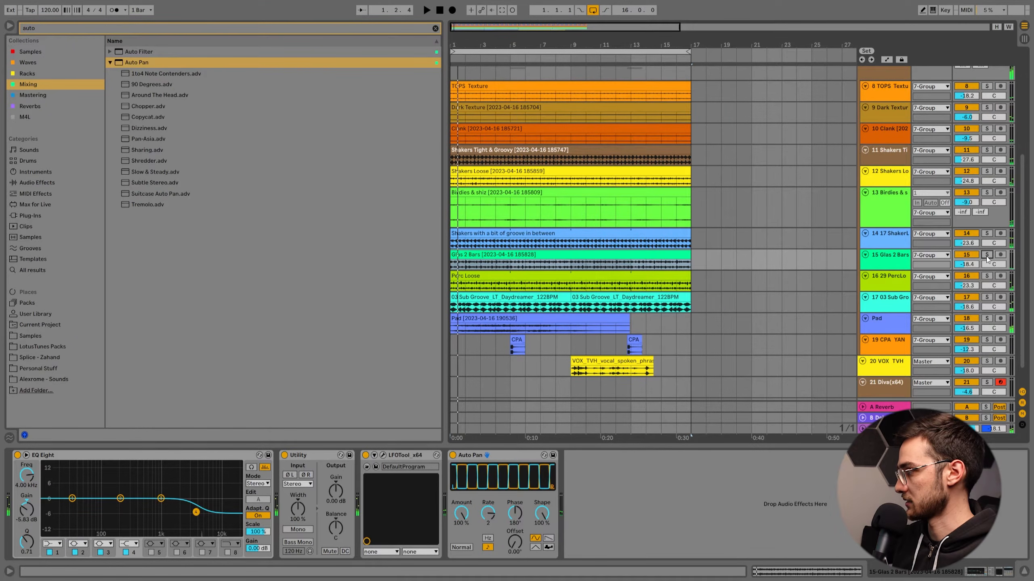
left_click(987, 255)
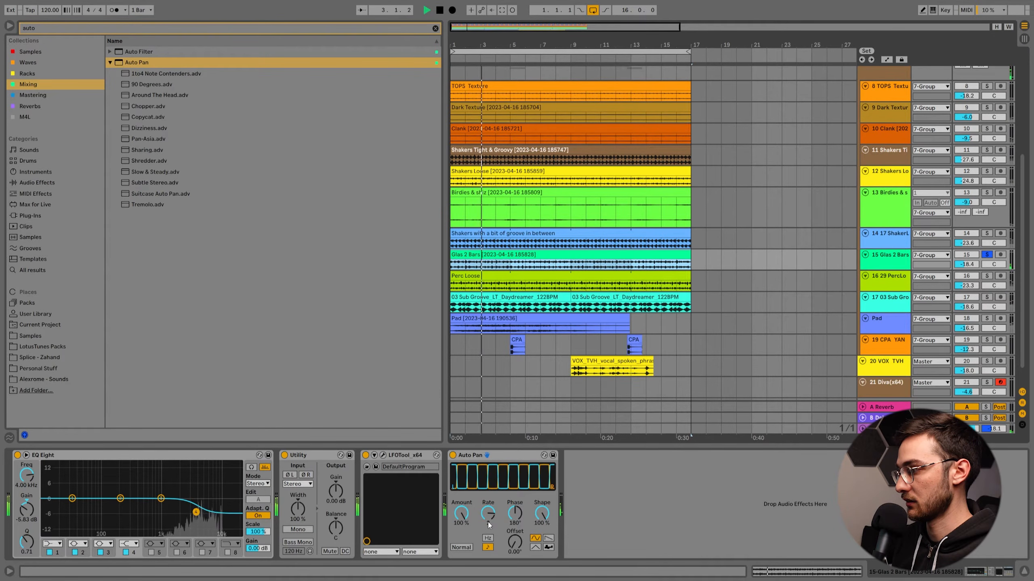
Bypass and delete Auto Pan from Glas 2 Bars, then show LFOTool's curve window and close it.
left_click(453, 455)
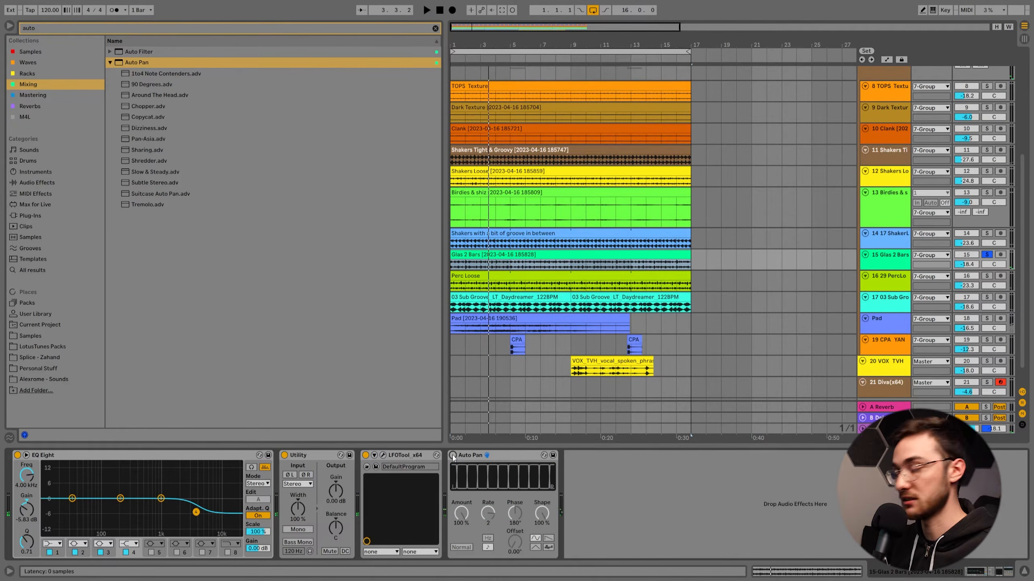
left_click(487, 456)
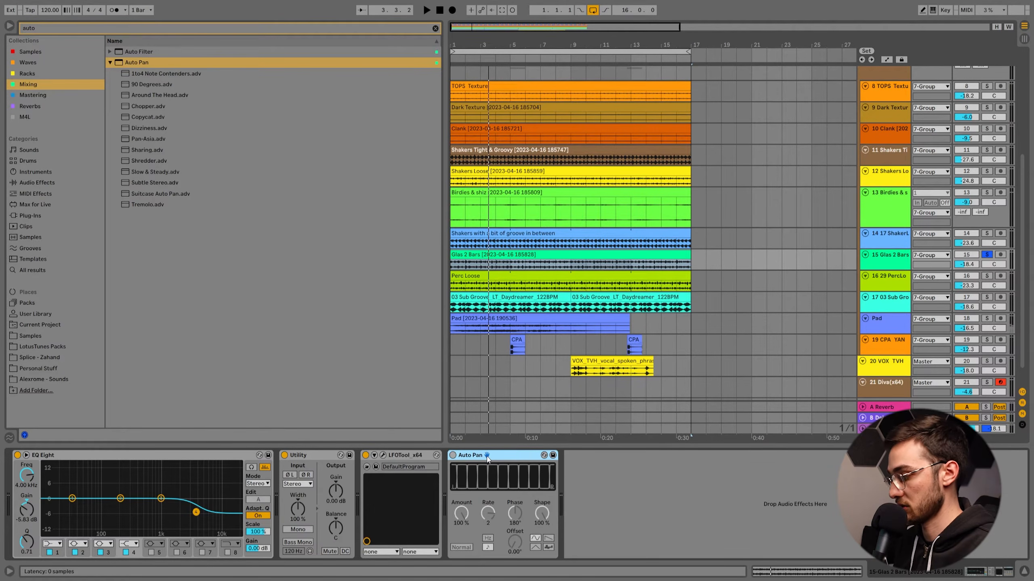
key("Delete")
left_click(382, 455)
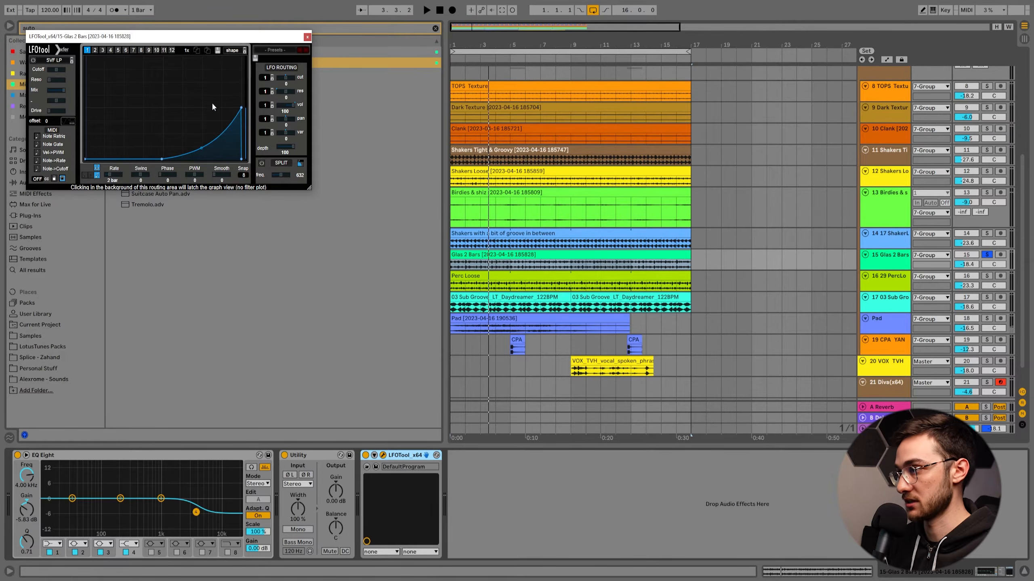
left_click(308, 37)
Solo only the 03 Sub Groove track, select its first clip, and play it.
left_click(986, 298)
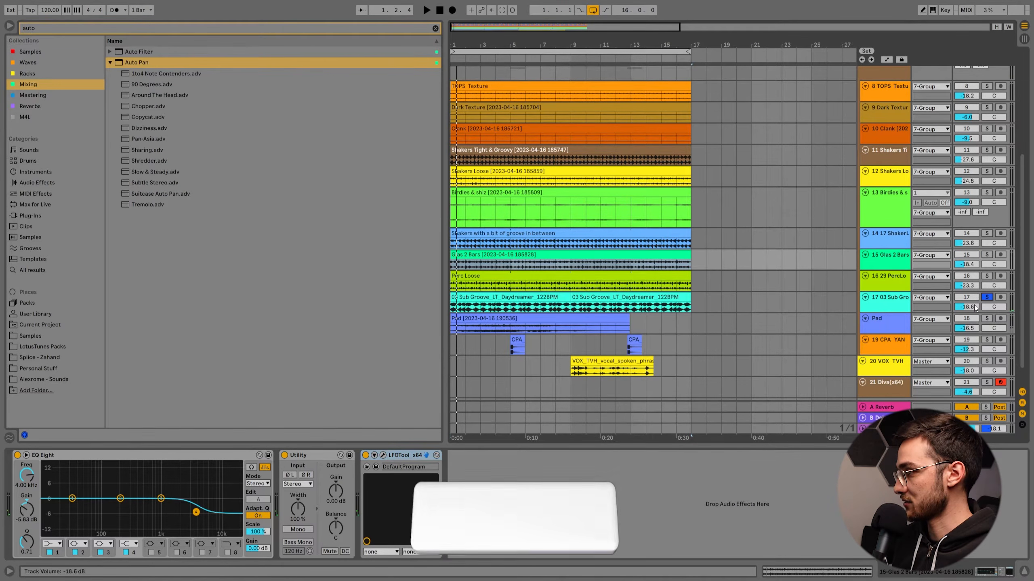
left_click(530, 311)
key("space")
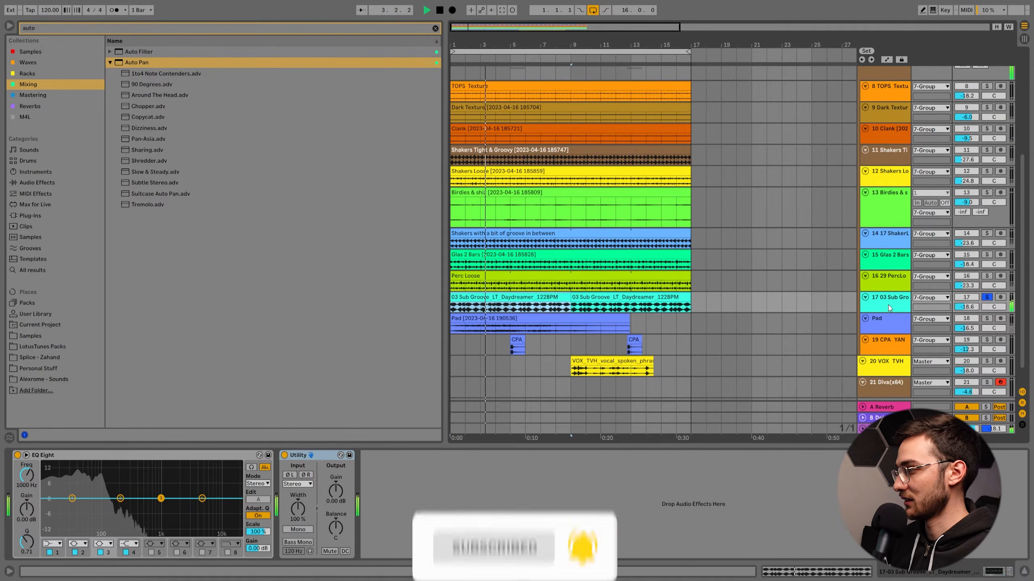
key("space")
Enlarge the 03 Sub Groove track, set the grid to 1/16, and split its first clip at 1.3.1.
mouse_move(484, 44)
left_mouse_down()
mouse_move(484, 118)
mouse_move(514, 77)
mouse_move(507, 29)
mouse_move(490, 33)
left_mouse_up()
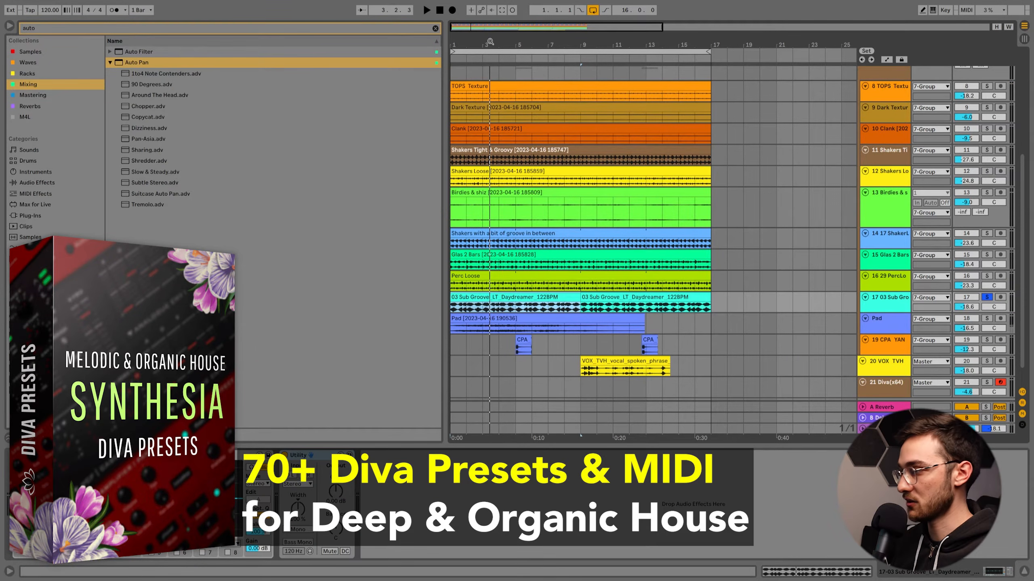
scroll(537, 286, "down", 1)
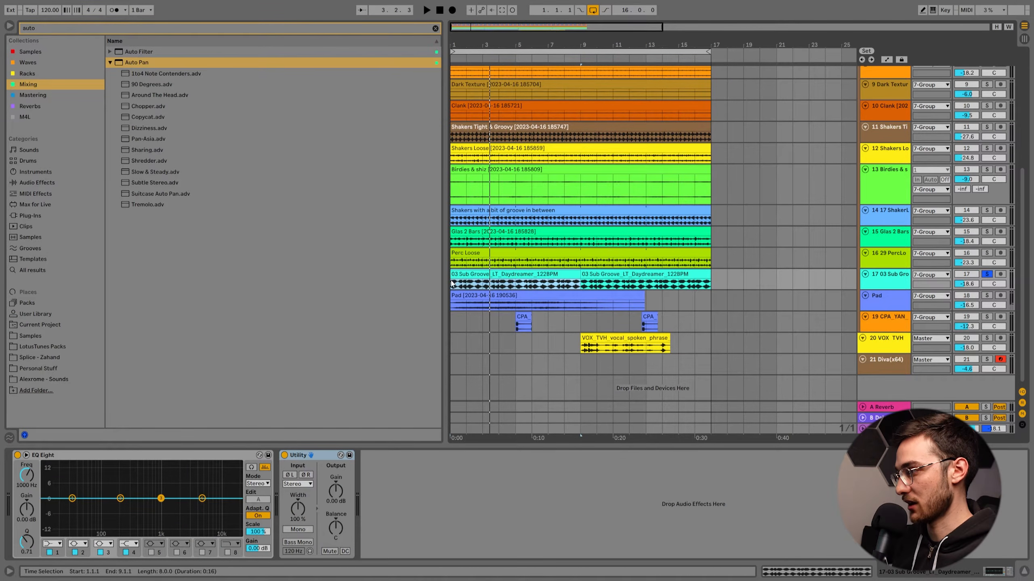
scroll(452, 283, "up", 3)
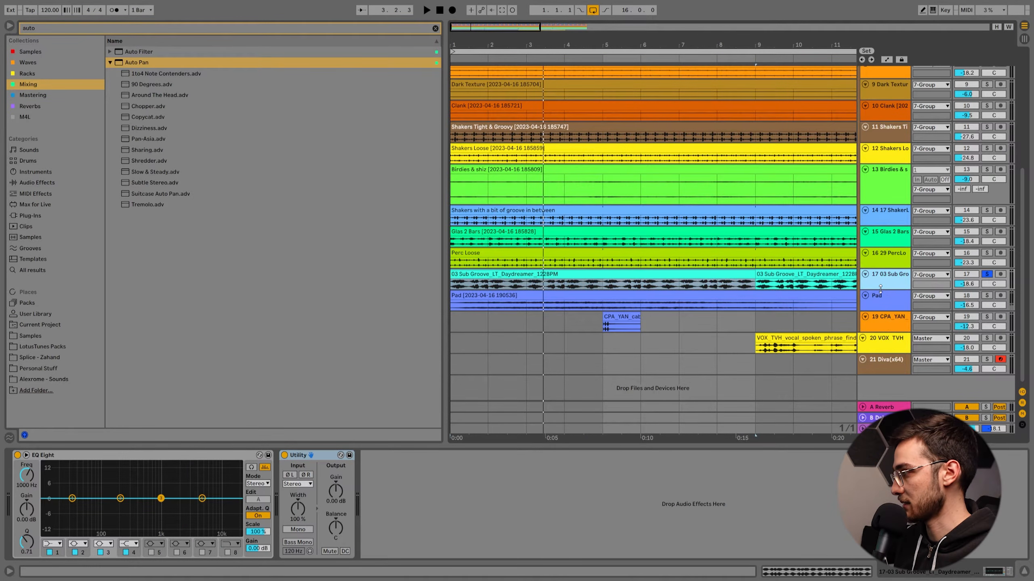
left_click_drag(880, 289, 881, 308)
right_click(530, 269)
left_click(606, 474)
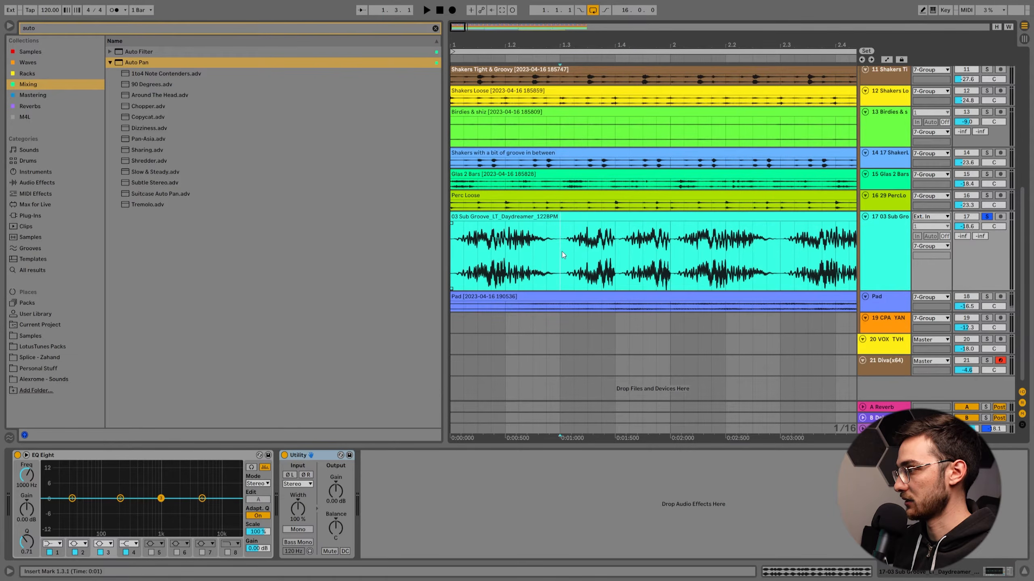
key("ctrl+e")
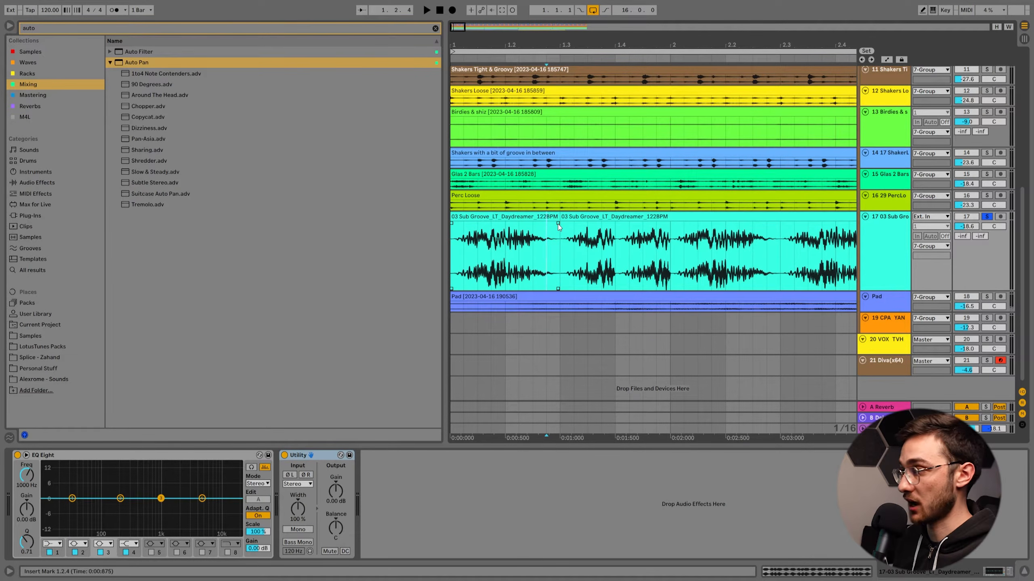
Enable EQ Eight's eighth band on 03 Sub Groove as a high cut at 141 Hz and play the soloed track.
left_click(518, 218)
left_click(228, 553)
left_click_drag(236, 499, 90, 495)
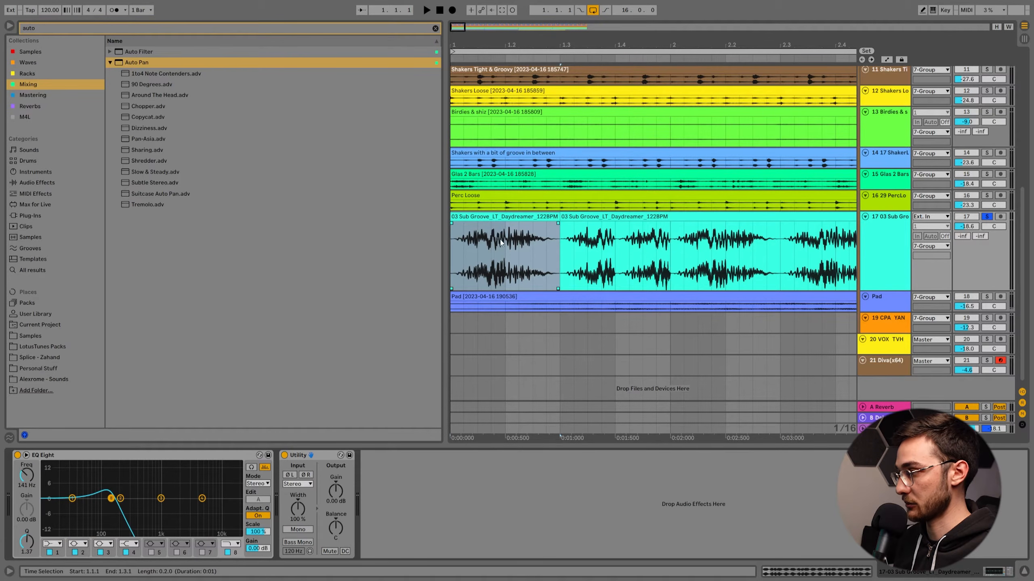
mouse_move(452, 224)
left_mouse_down()
mouse_move(516, 222)
mouse_move(451, 225)
left_mouse_up()
left_click_drag(518, 224, 553, 225)
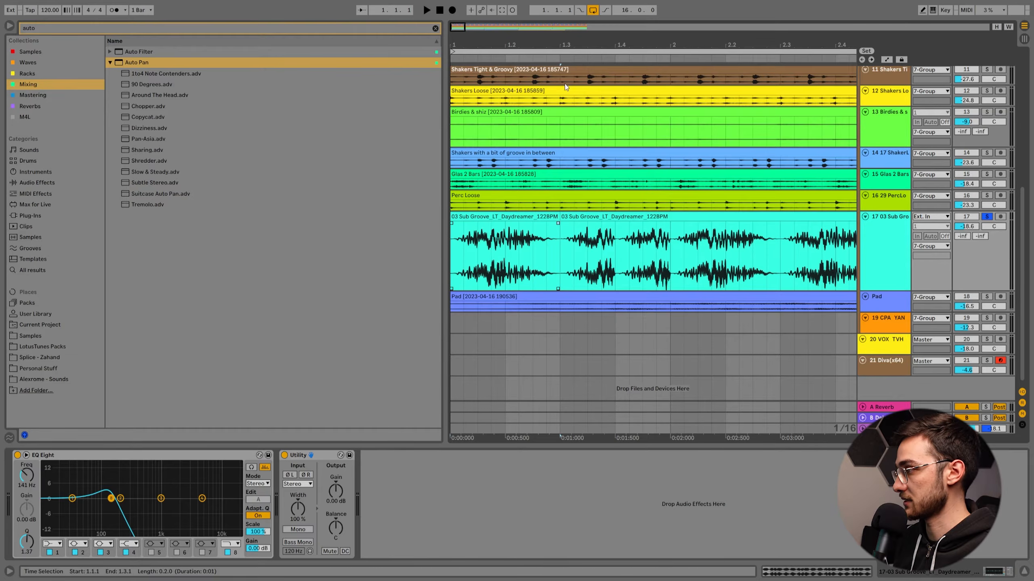
left_click_drag(555, 45, 488, 21)
key("space")
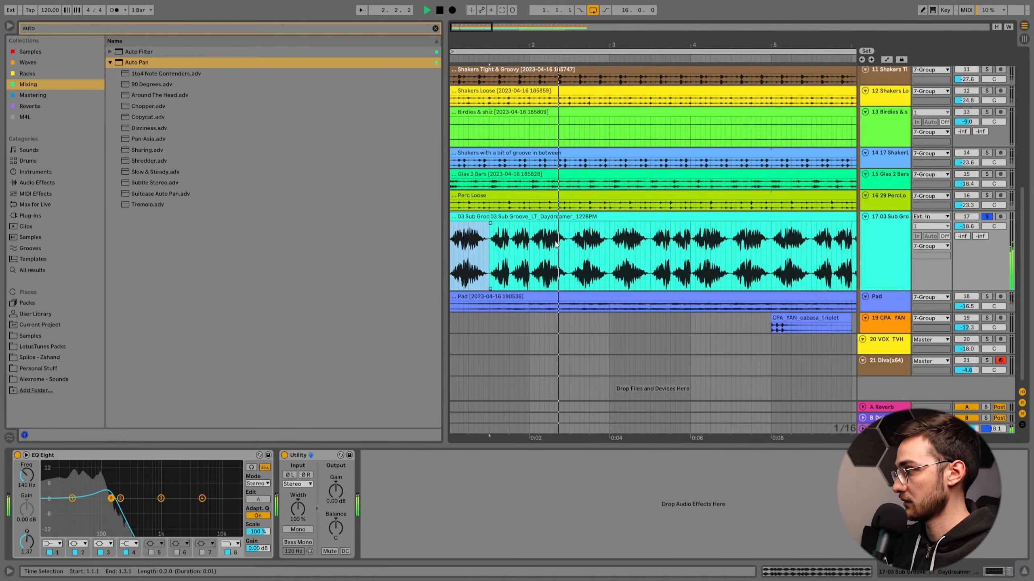
Add the Drum Rack and the whole 7 Group to the sub groove solo, play them, and deactivate the Pad track.
left_click_drag(573, 44, 573, 25)
scroll(627, 219, "up", 5)
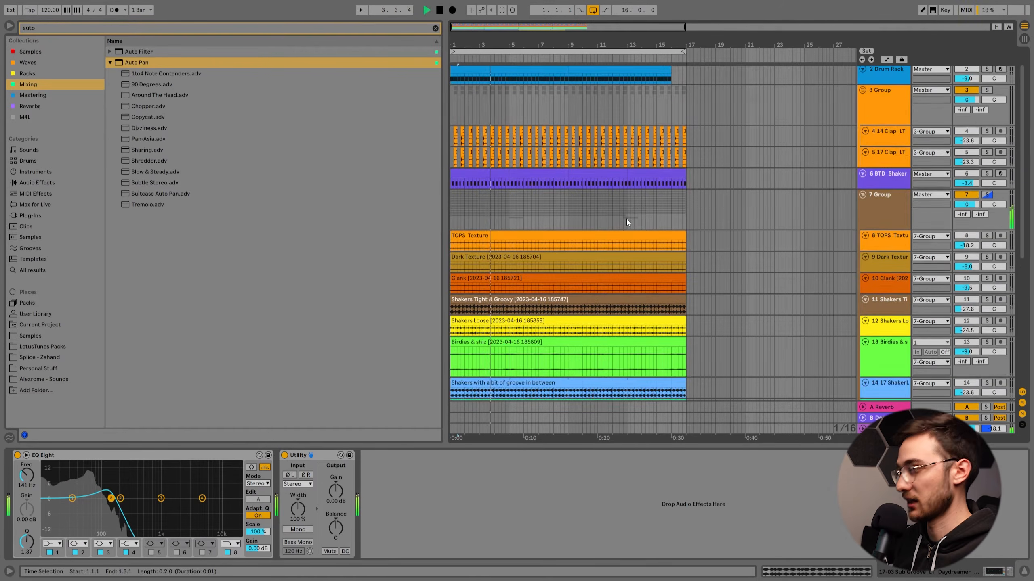
key("space")
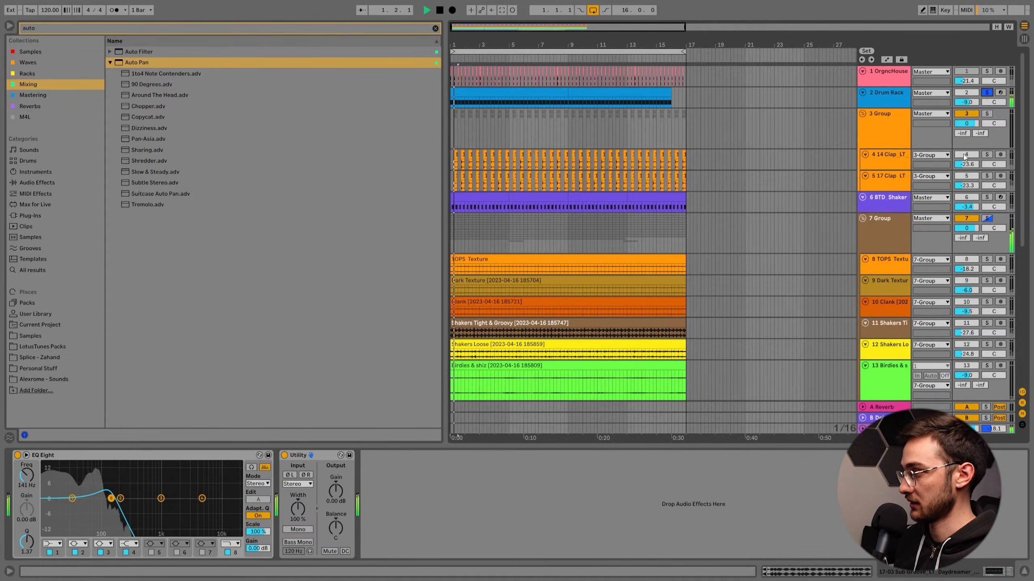
left_click(986, 219, "ctrl")
scroll(815, 328, "down", 5)
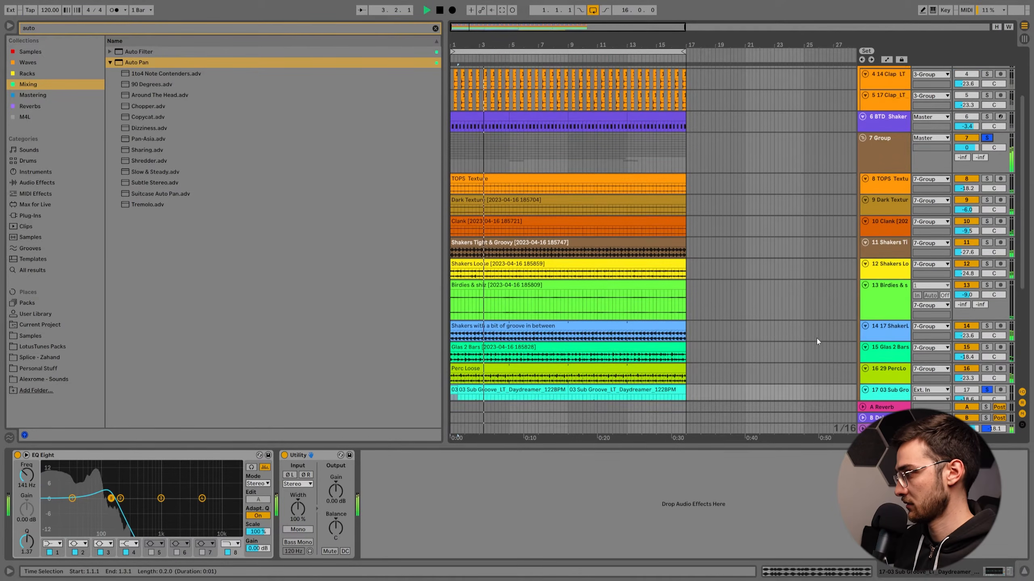
left_click(966, 296)
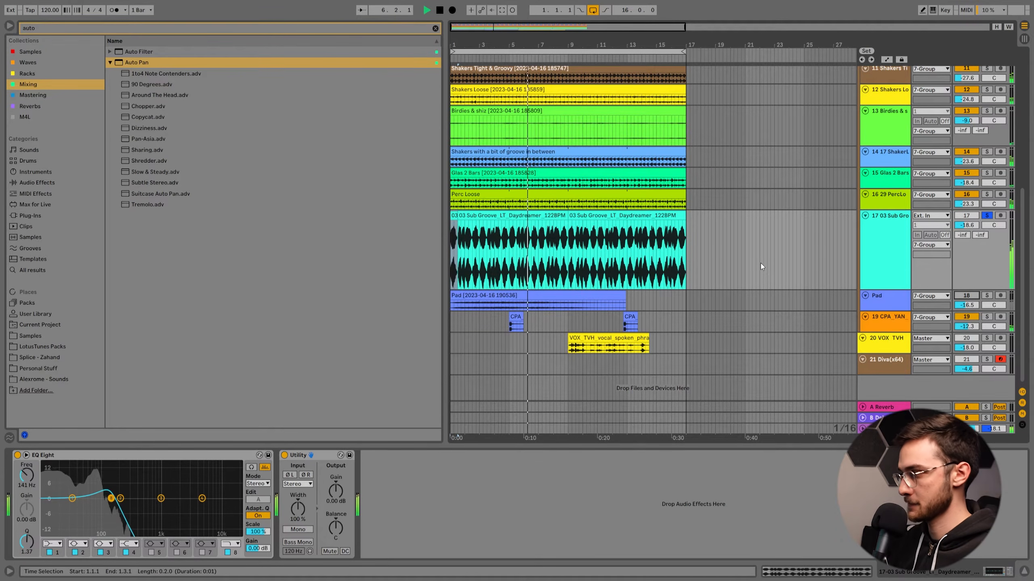
key("space")
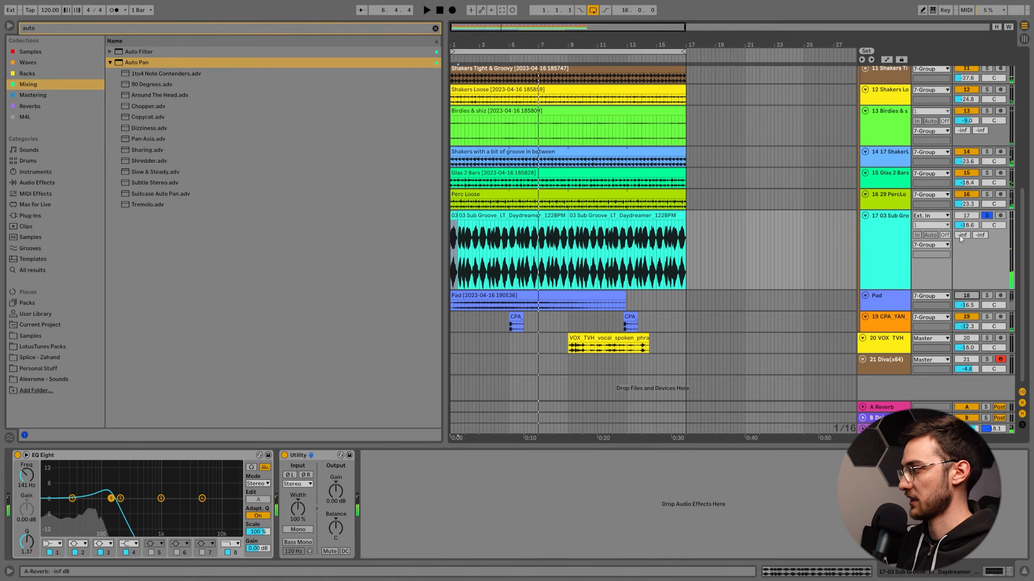
Clear the sub groove solo, select the CPA_YAN cabasa triplet clip at bar 5, solo its track, and play it.
left_click(987, 215)
left_click(516, 321)
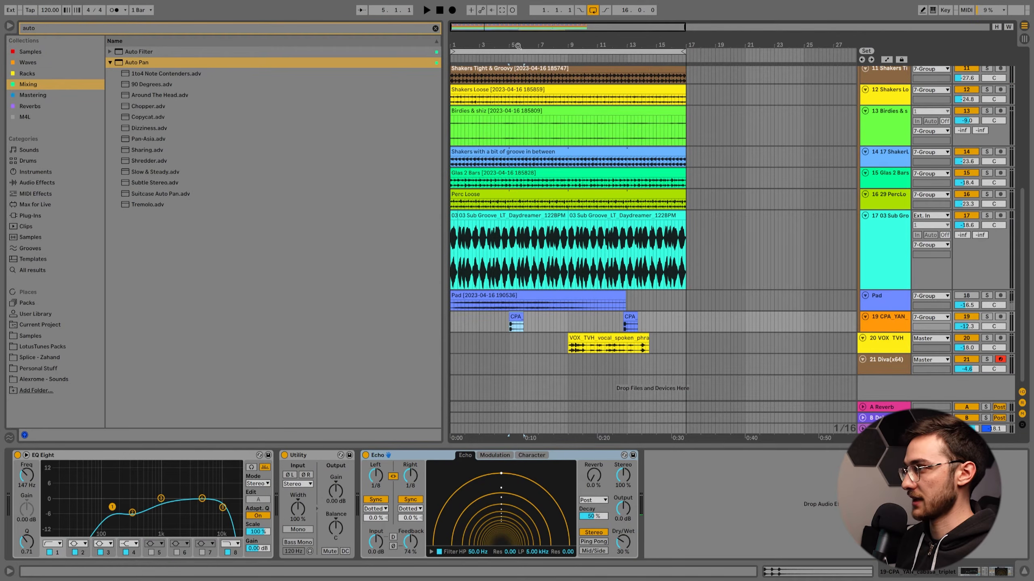
left_click_drag(585, 42, 585, 45)
left_click(986, 317)
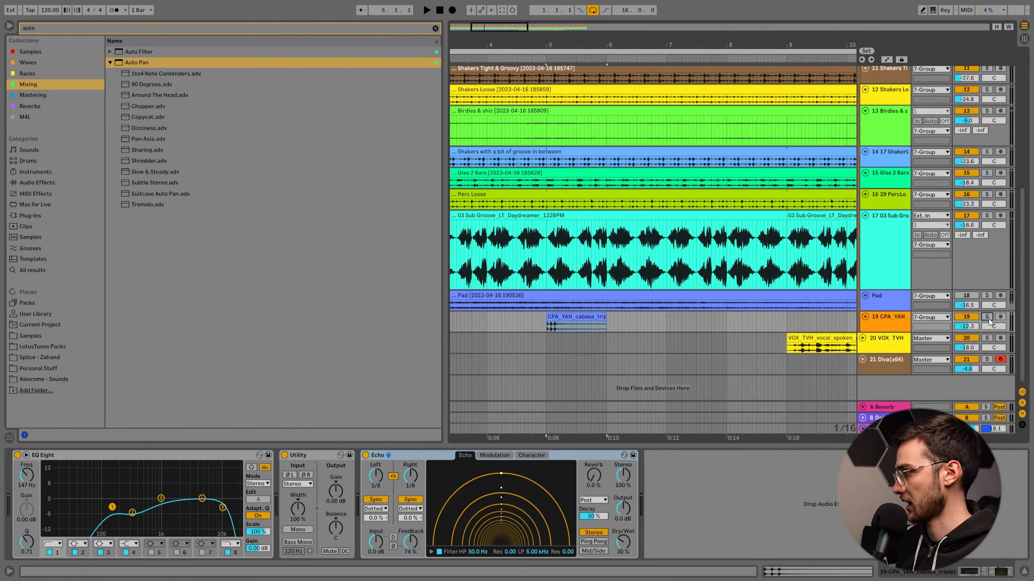
mouse_move(567, 44)
left_mouse_down()
mouse_move(566, 63)
mouse_move(561, 28)
left_mouse_up()
key("space")
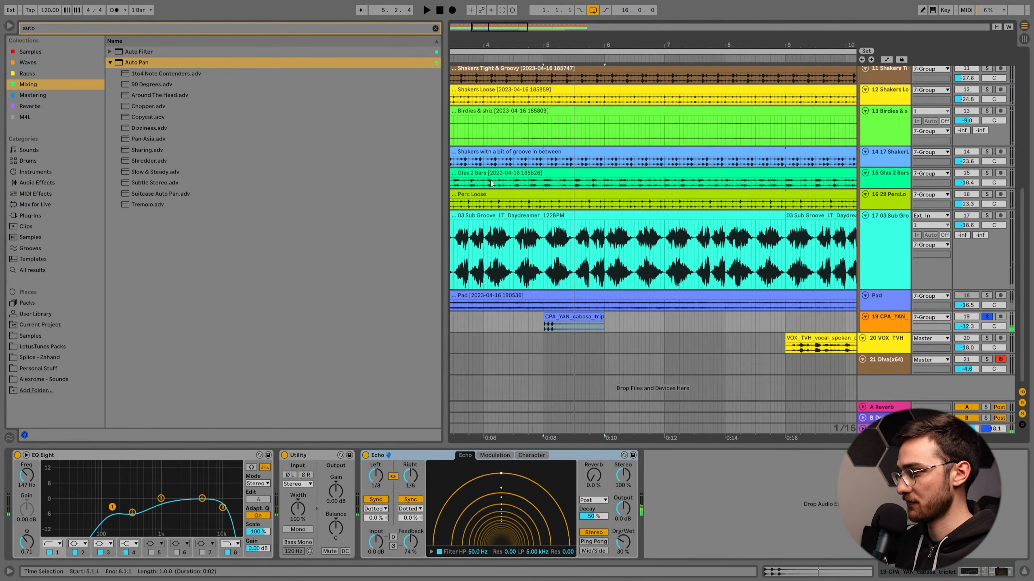
Inspect the low-mid cut and high-cut bands of EQ Eight on the cabasa track, and replay the clip.
left_click(134, 514)
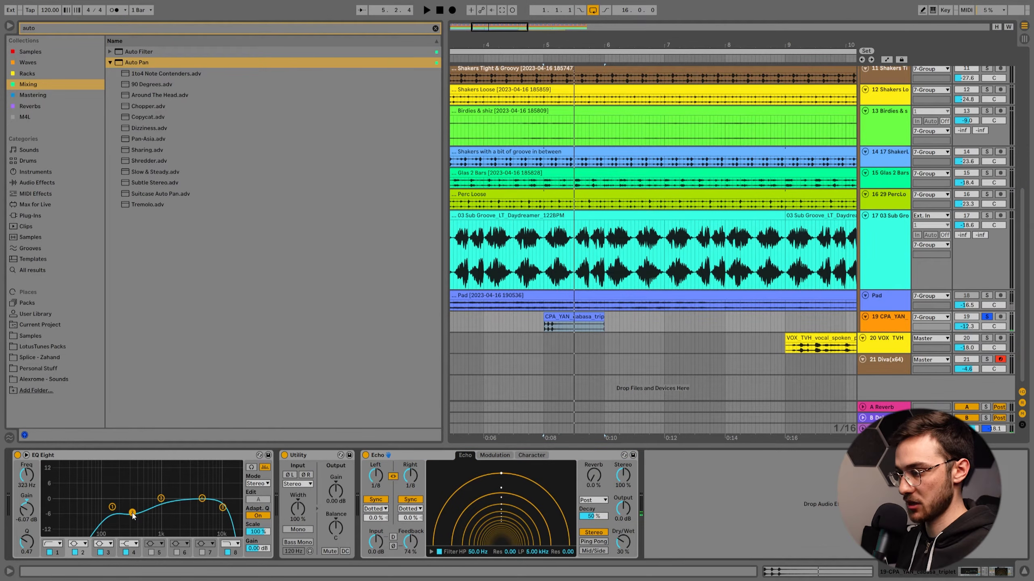
left_click(222, 508)
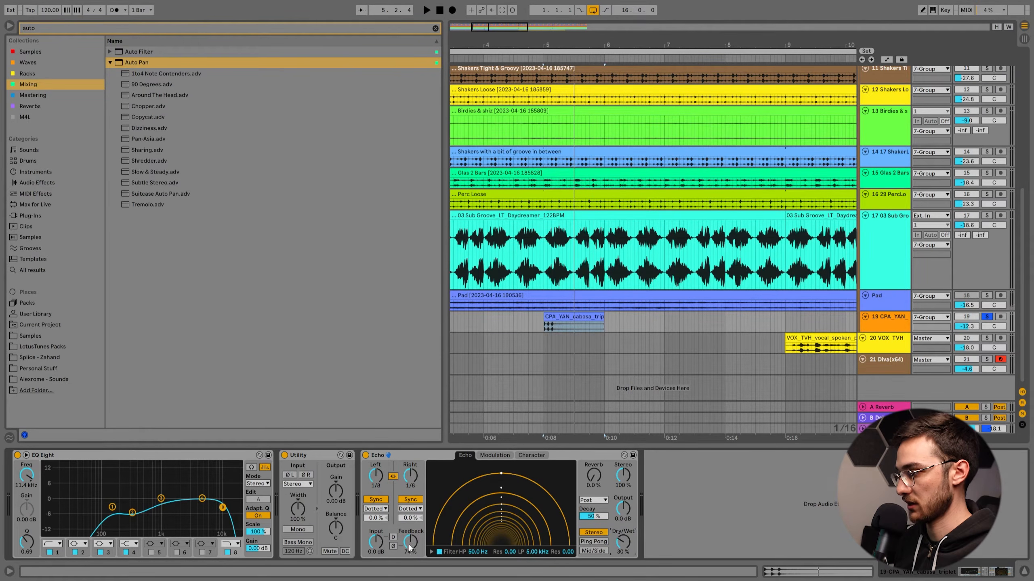
key("space")
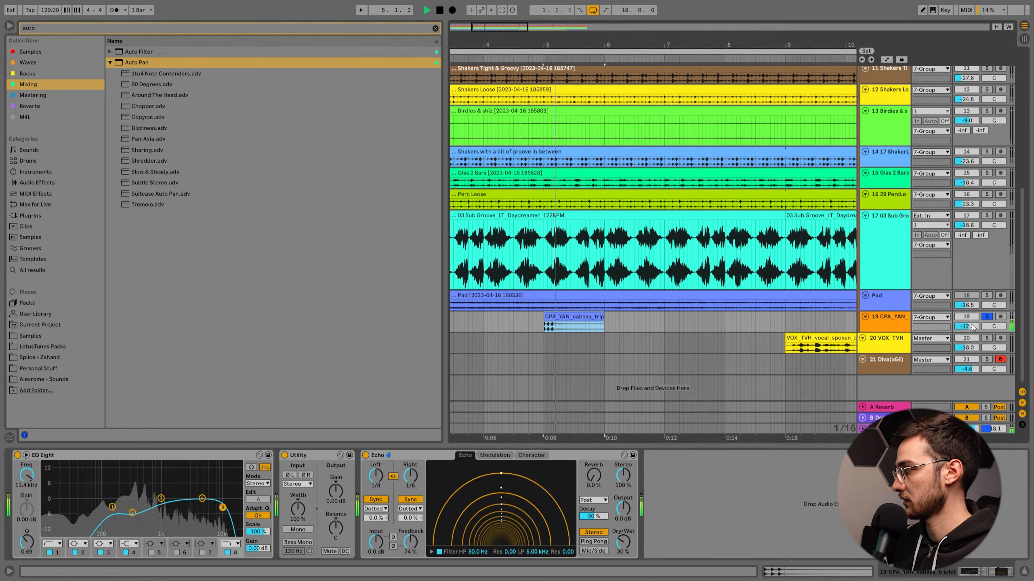
Select the Pad clip, toggle its solo on and off, and play the full mix with the Pad track reactivated.
left_click_drag(571, 40, 536, 40)
left_click(475, 295)
key("space")
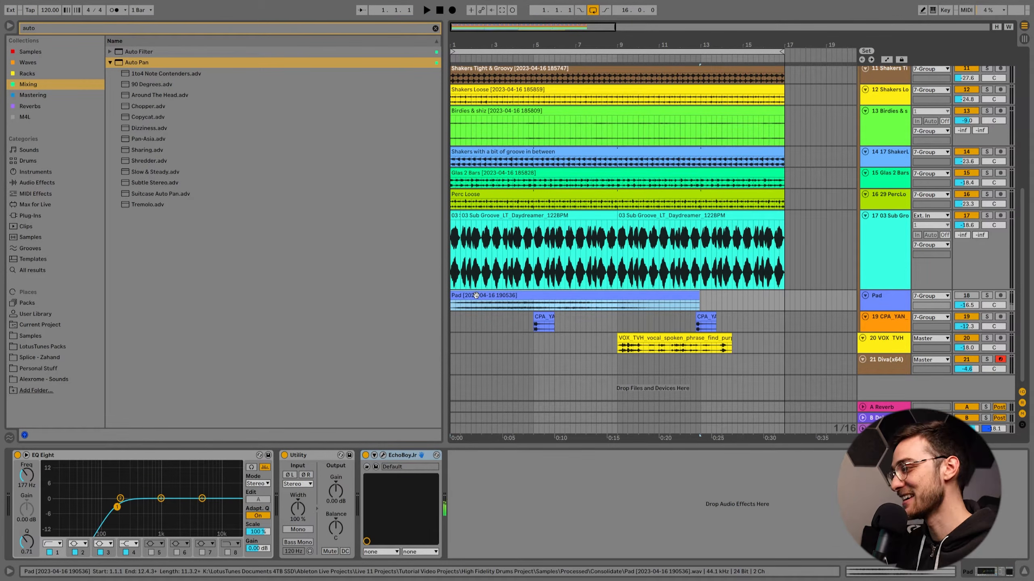
left_click(986, 296)
left_click(986, 296)
key("space")
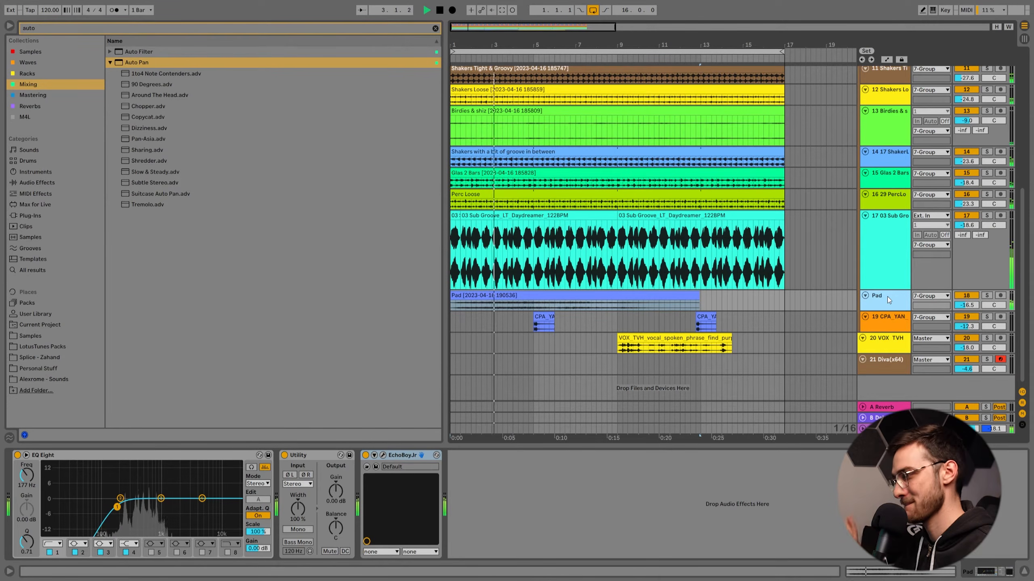
left_click(963, 297)
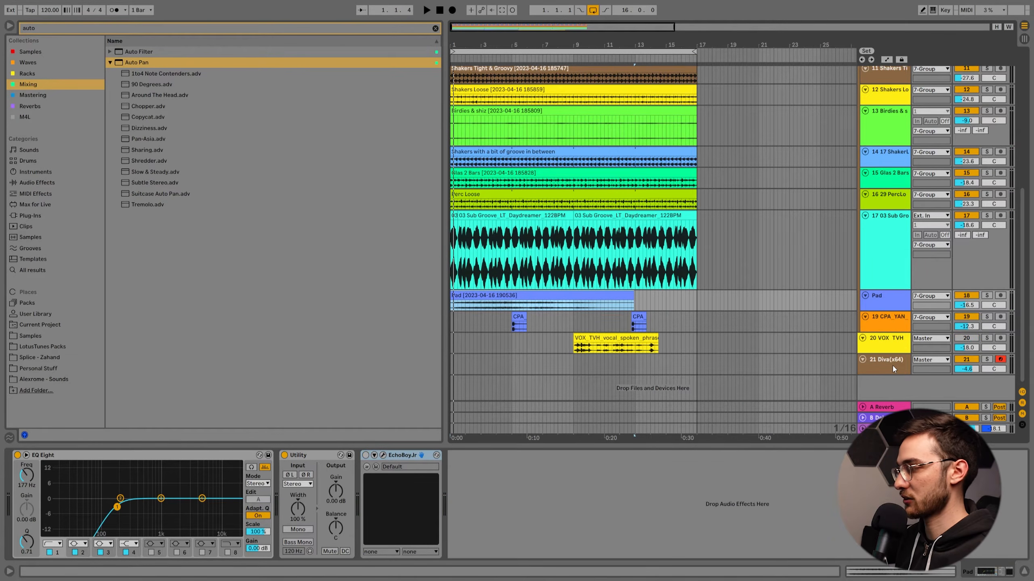
Show the Diva instrument on track 21, audition its PD - Lush Desert Pad preset, and close the plug-in window.
left_click(892, 365)
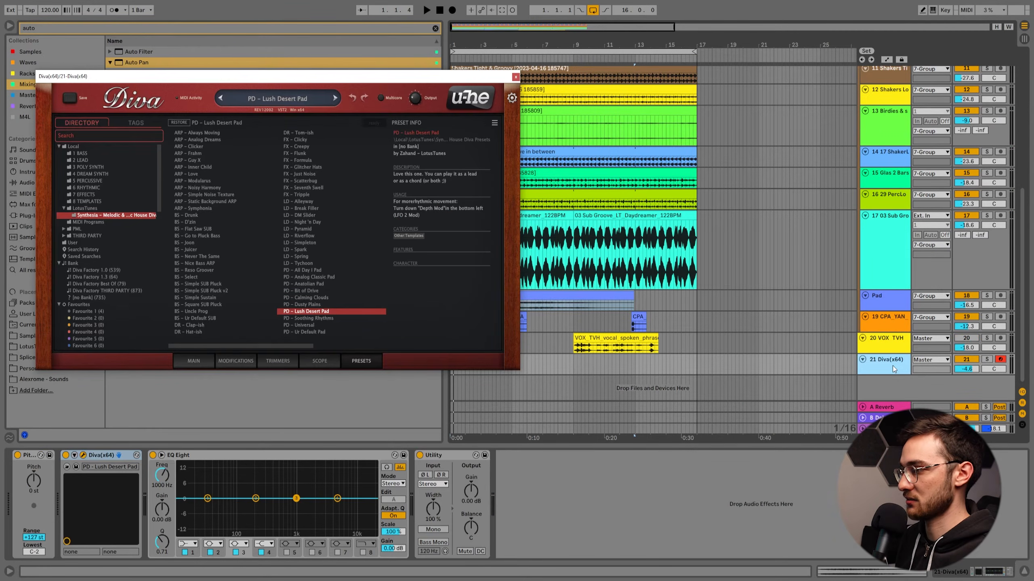
left_click_drag(419, 75, 531, 63)
left_click(894, 369)
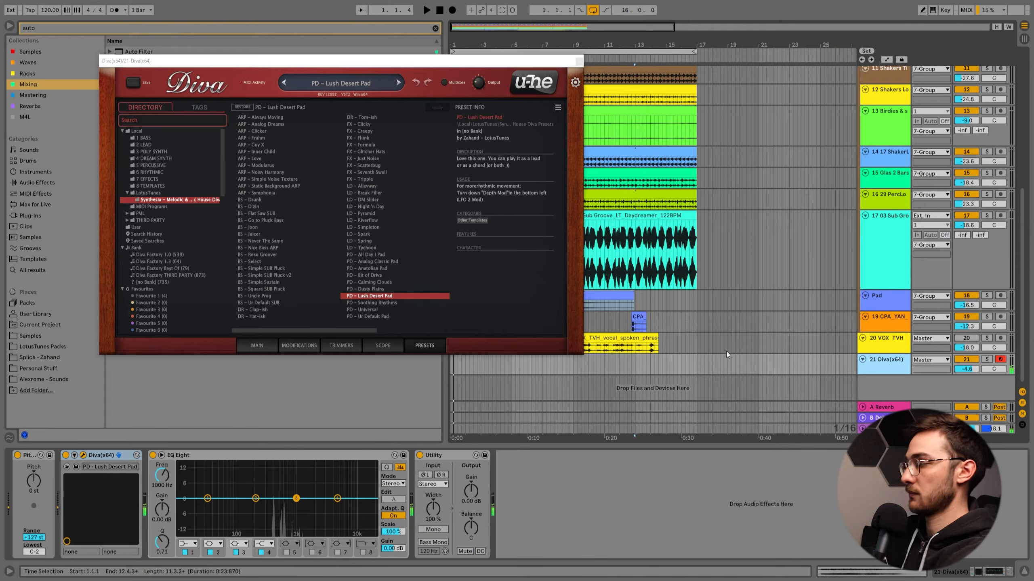
left_click(578, 61)
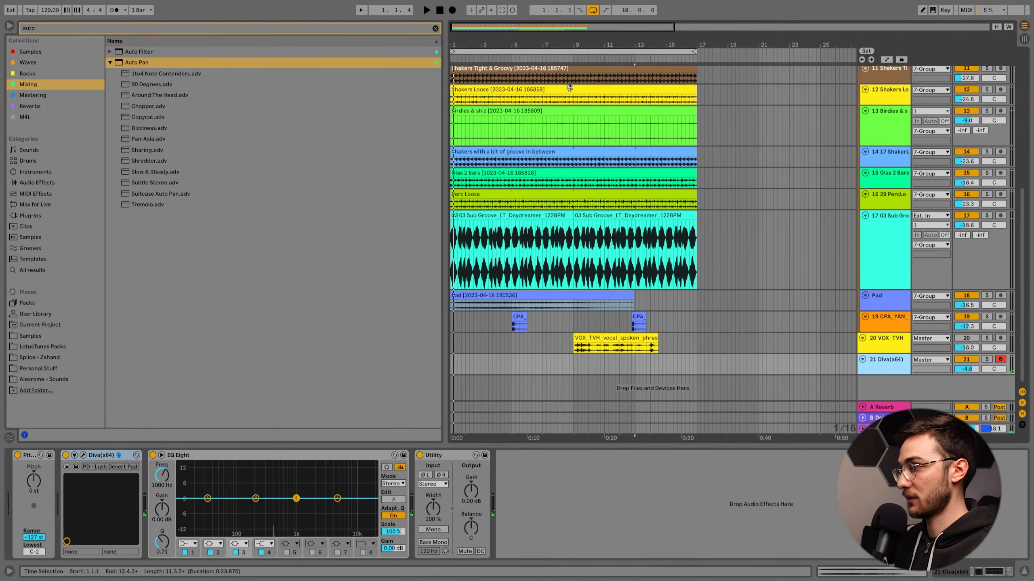
Show EchoBoy Jr. on the Pad track, play the pad soloed, then unsolo it to hear it within the full mix.
left_click(521, 296)
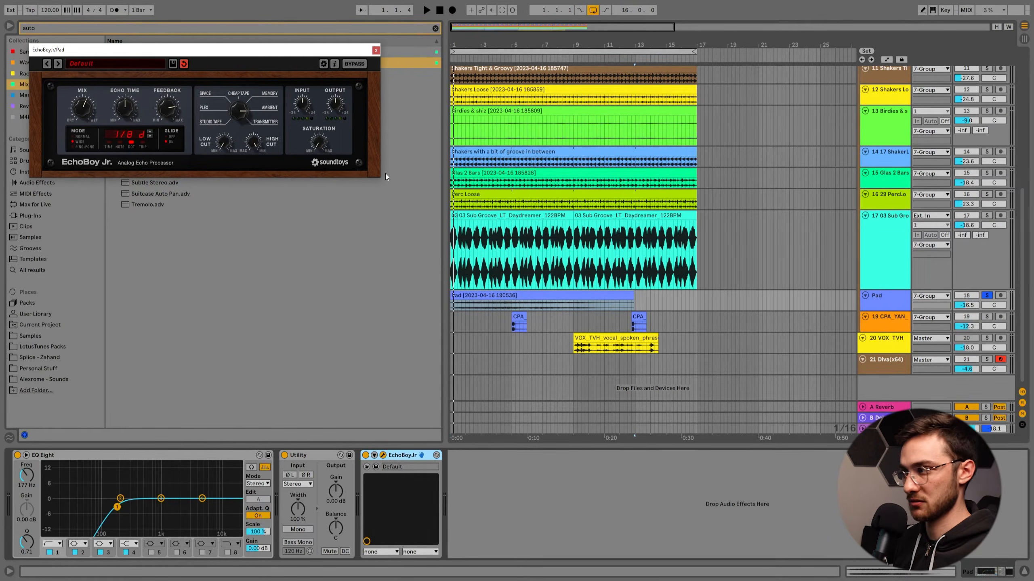
left_click_drag(316, 50, 366, 65)
key("space")
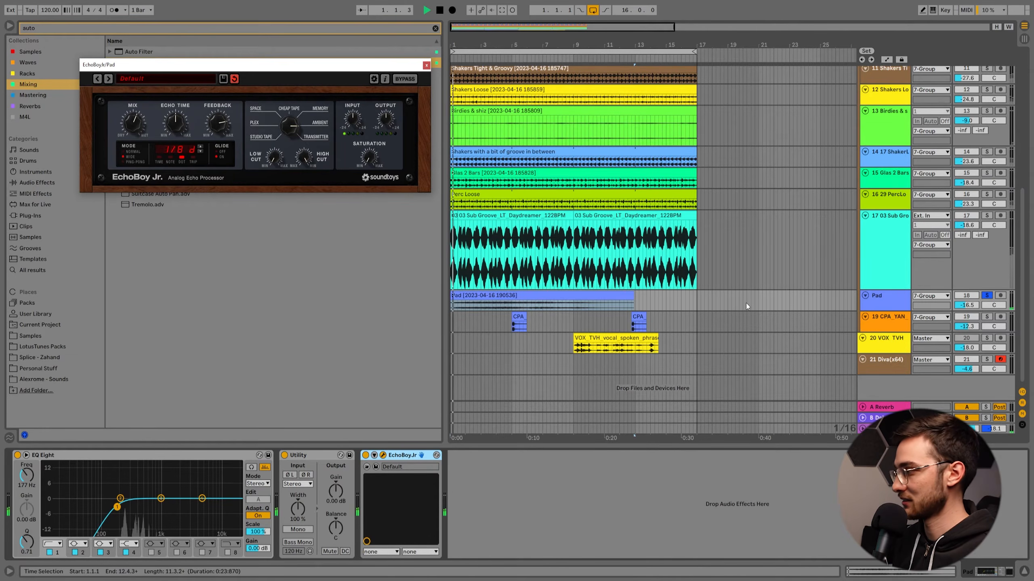
left_click(988, 296)
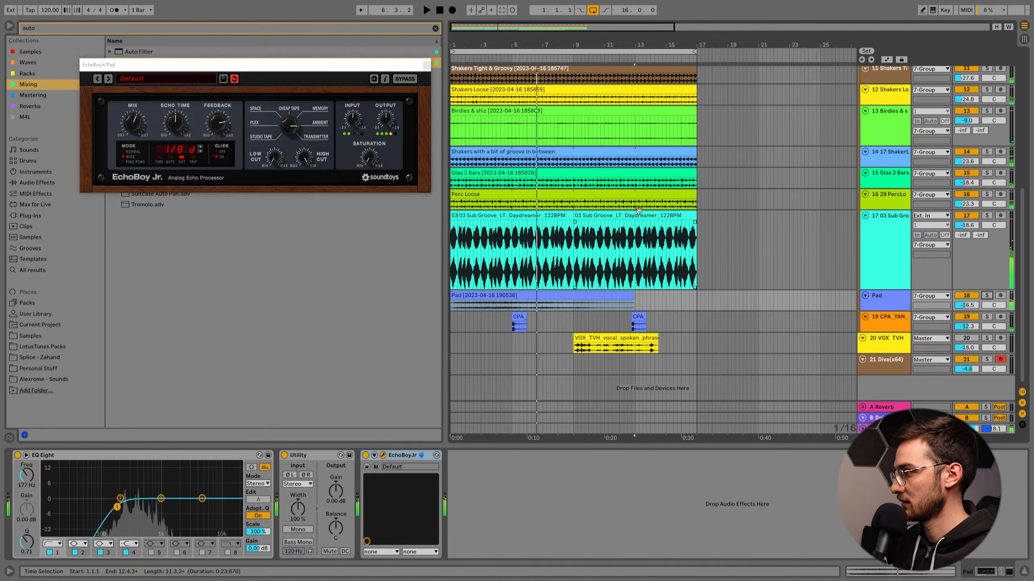
key("space")
left_click(459, 317)
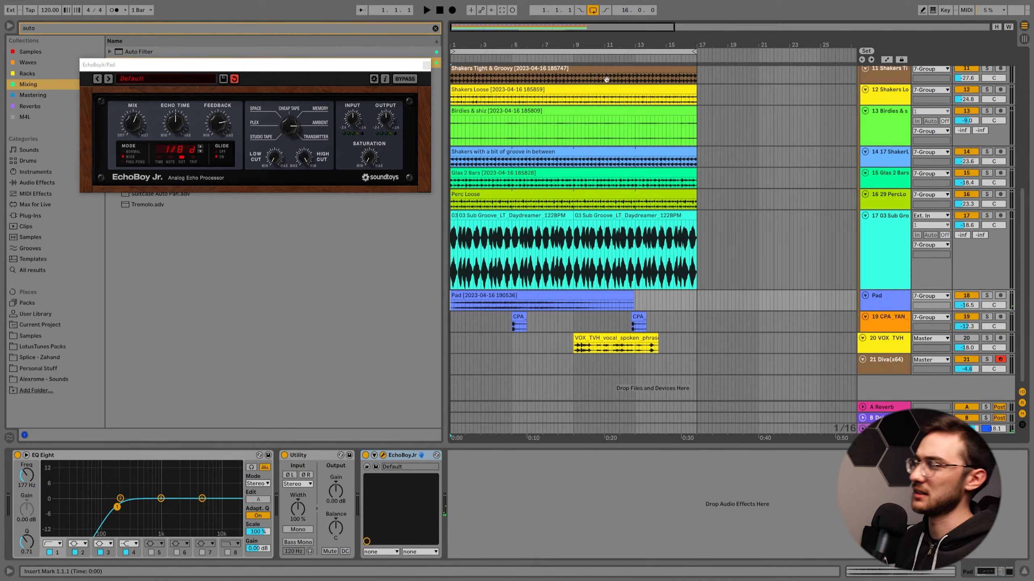
scroll(602, 98, "up", 2)
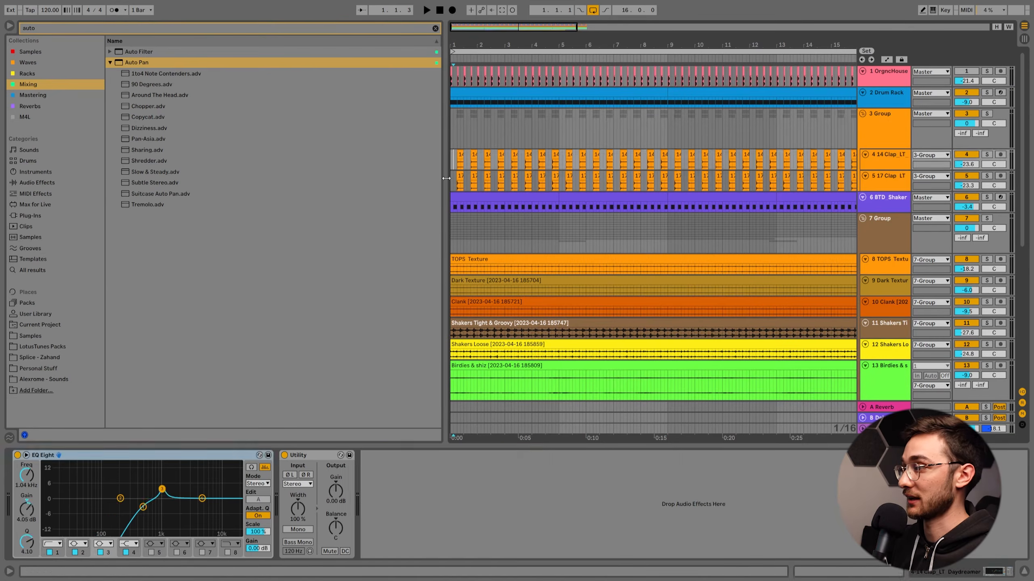
Select the Shaker clip, solo the Shaker track together with the Drum Rack track, and play both.
left_click(470, 199)
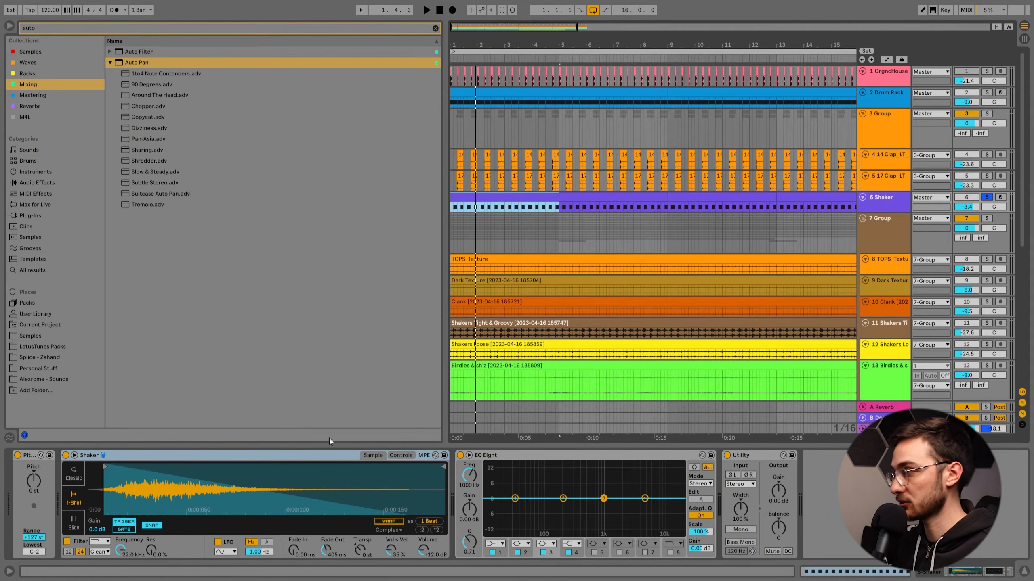
left_click(989, 93)
left_click(499, 194)
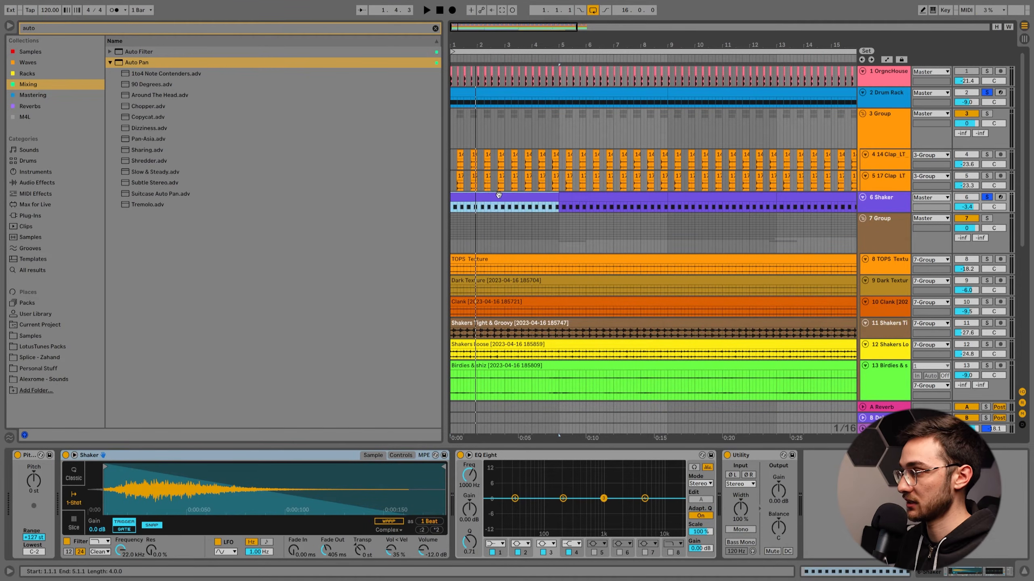
key("space")
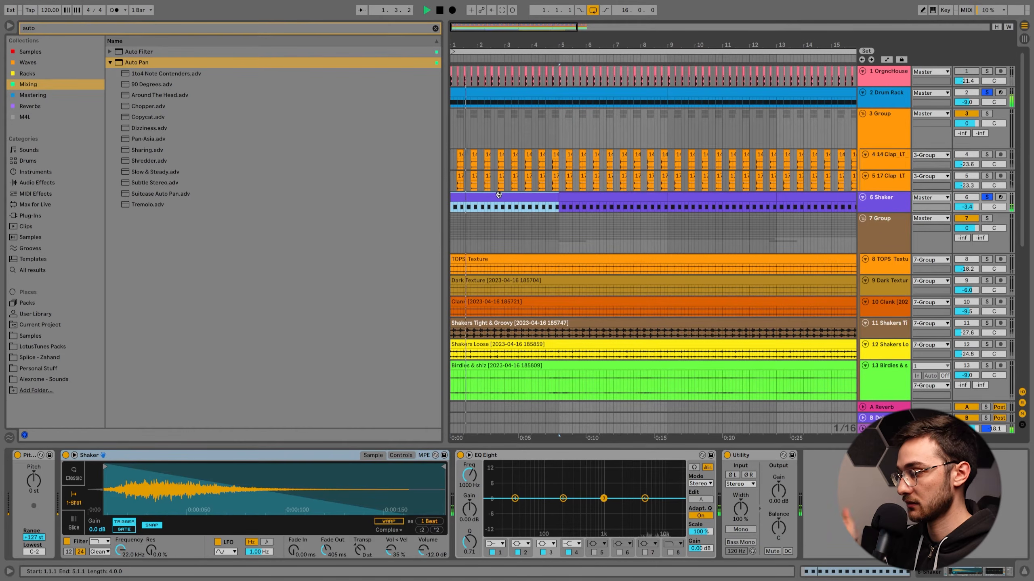
key("space")
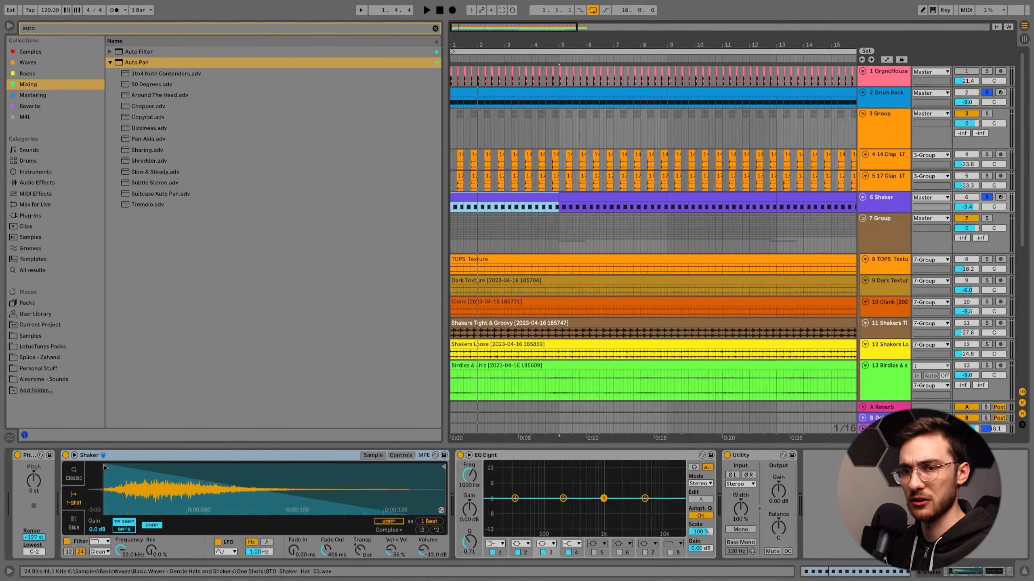
Solo the 14 Clap and 17 Clap tracks, play the layered claps, and keep only 14 Clap soloed.
left_click(887, 157)
left_click(987, 155)
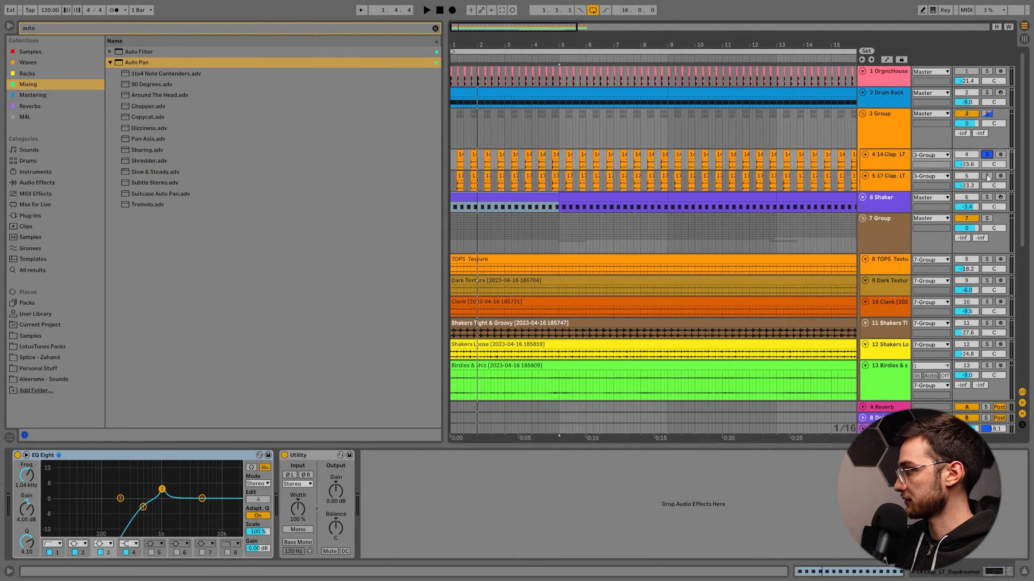
key("space")
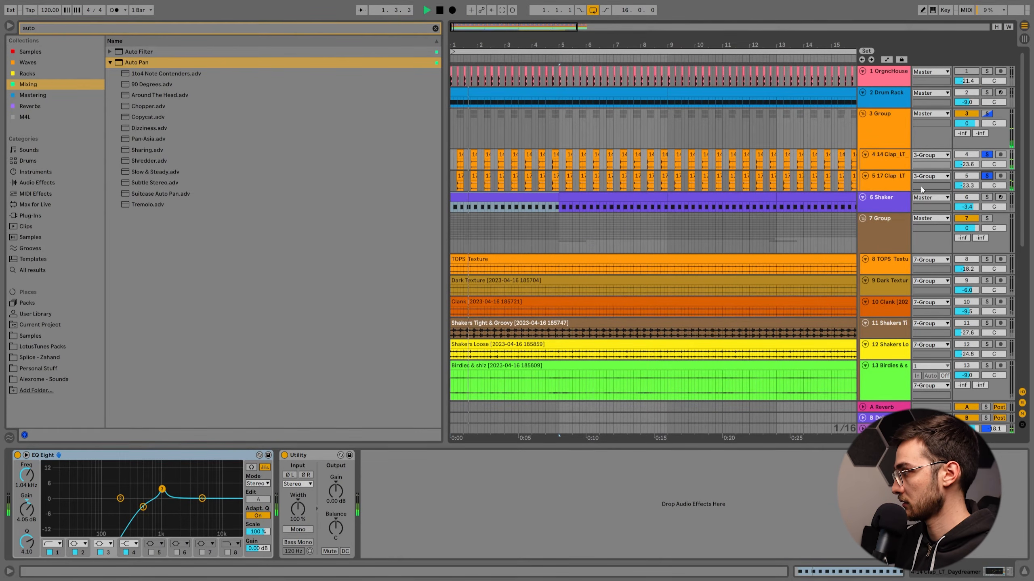
left_click(990, 156)
key("space")
Enlarge the two clap tracks and compare the start positions of the first 14 Clap and 17 Clap clips.
left_click_drag(465, 44, 606, 118)
left_click(541, 163)
mouse_move(547, 46)
left_mouse_down()
mouse_move(577, 61)
mouse_move(654, 67)
left_mouse_up()
left_click(891, 176)
left_click(886, 167, "shift")
left_click_drag(883, 173, 883, 239)
left_click(539, 157)
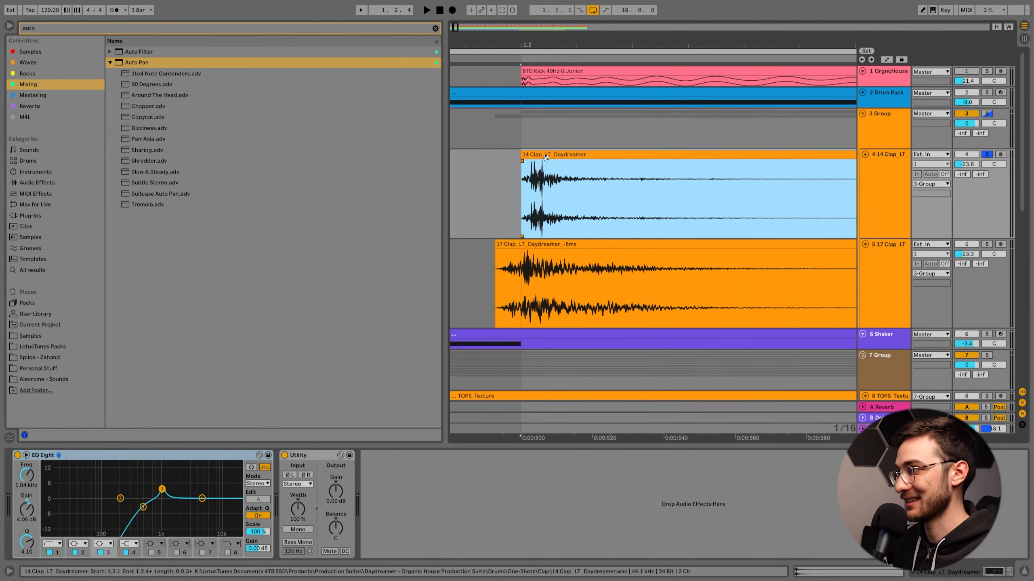
left_click(519, 244)
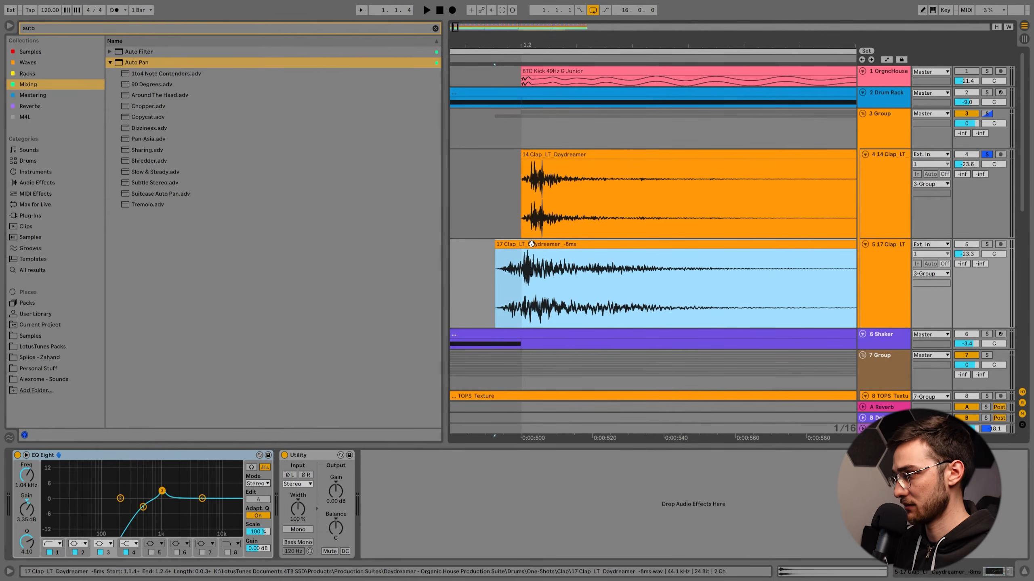
left_click(554, 154)
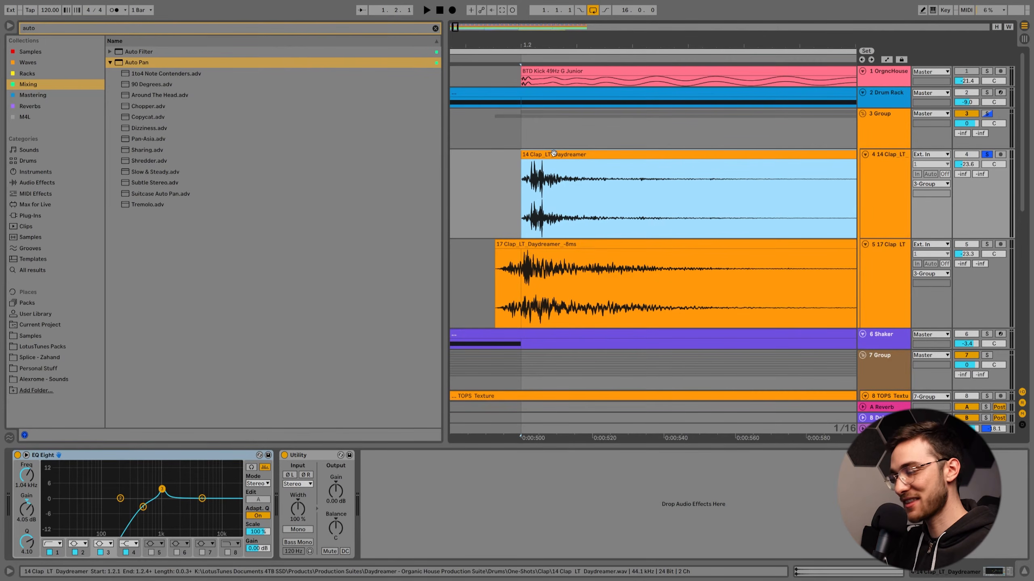
left_click_drag(523, 61, 521, 24)
Play the 14 Clap track soloed and inspect the bell boost in its EQ Eight.
key("space")
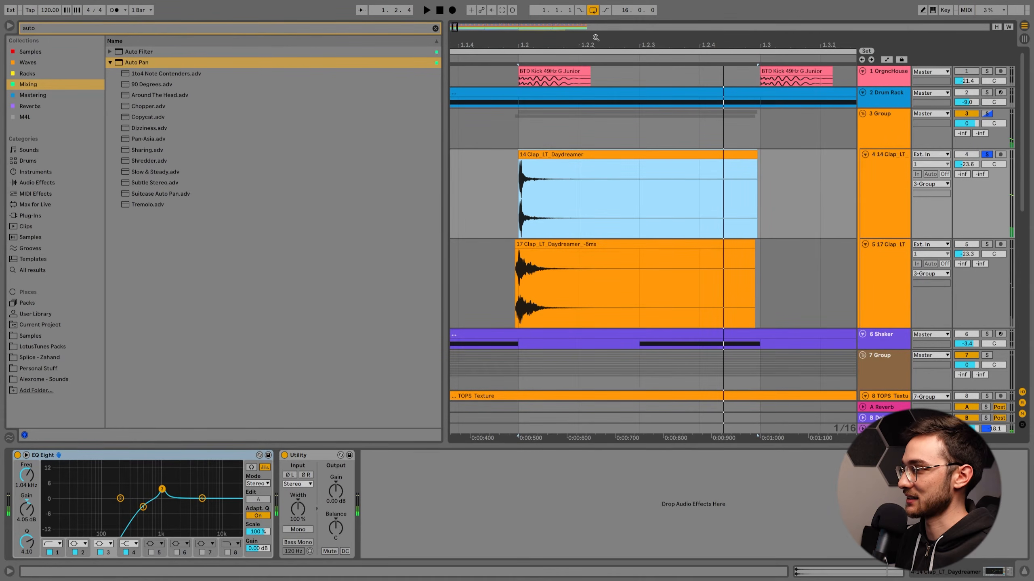
key("minus")
key("minus")
left_click(162, 491)
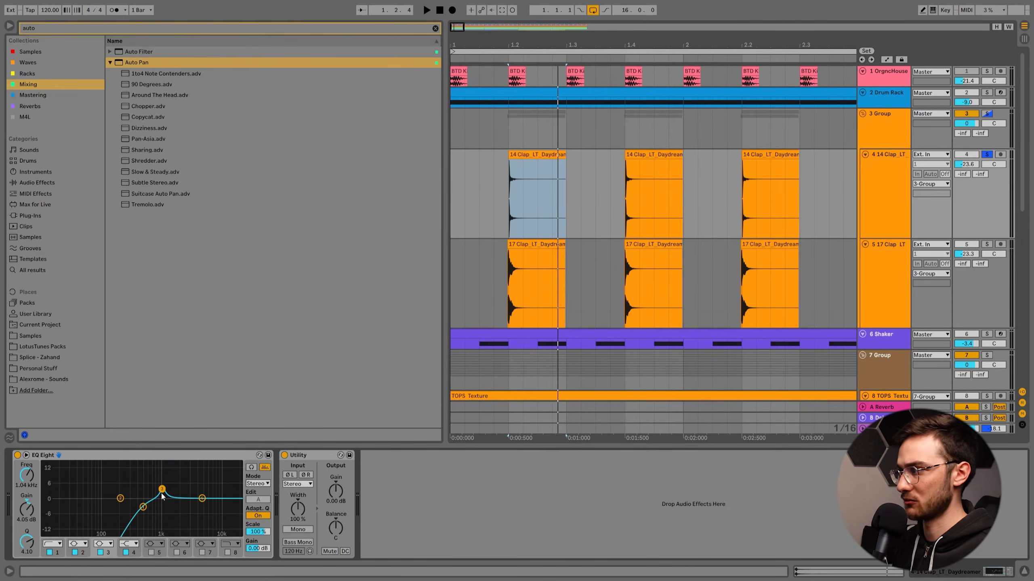
Select the 17 Clap clip, solo its track, and play that clap layer.
left_click(543, 246)
left_click(987, 244)
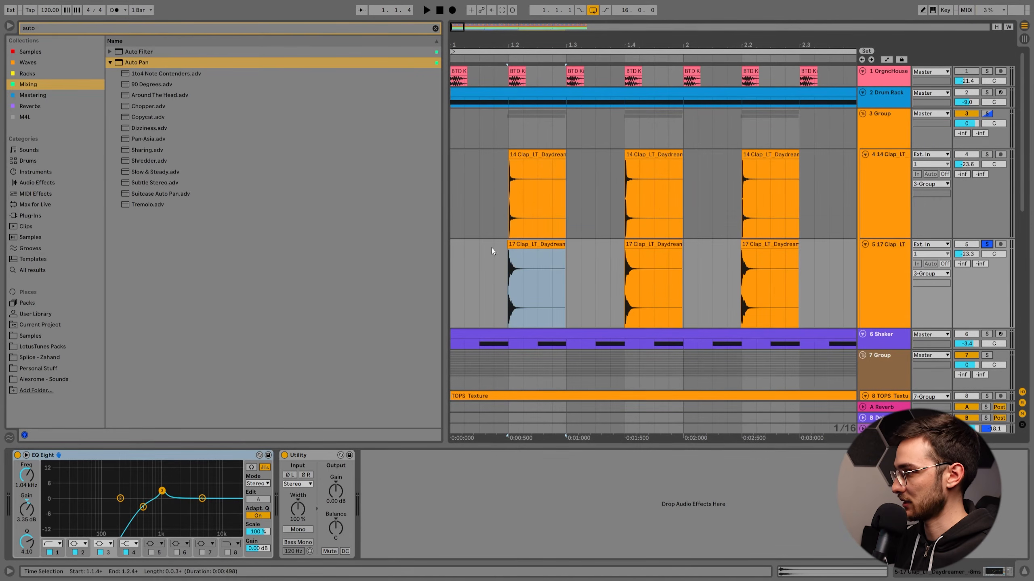
left_click(515, 246)
key("space")
Unsolo the claps and play the full mix from the start with the clap group deactivated and then reactivated.
left_click(985, 156, "ctrl")
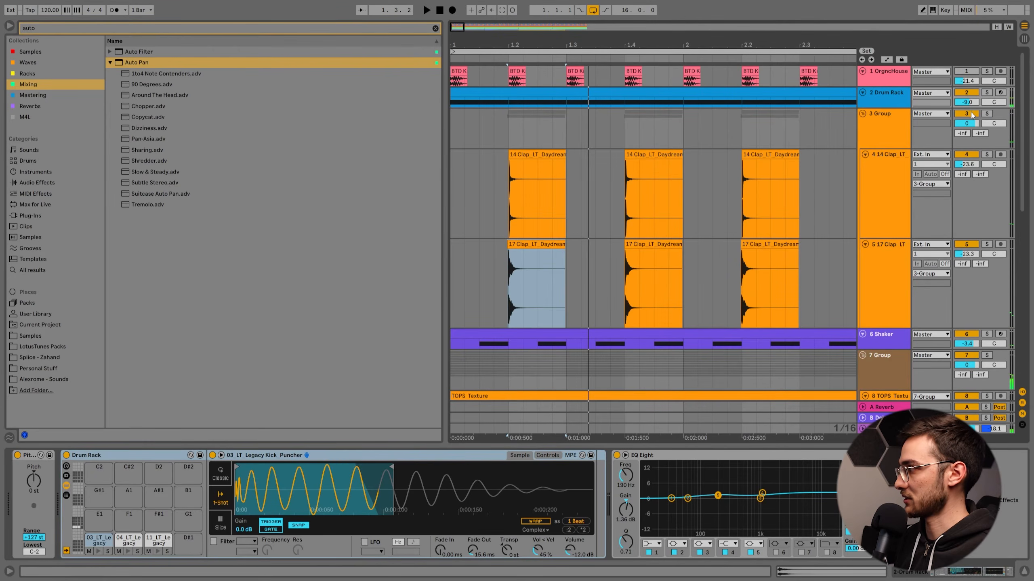
left_click(974, 114)
left_click(455, 135)
left_click_drag(479, 42, 480, 9)
key("space")
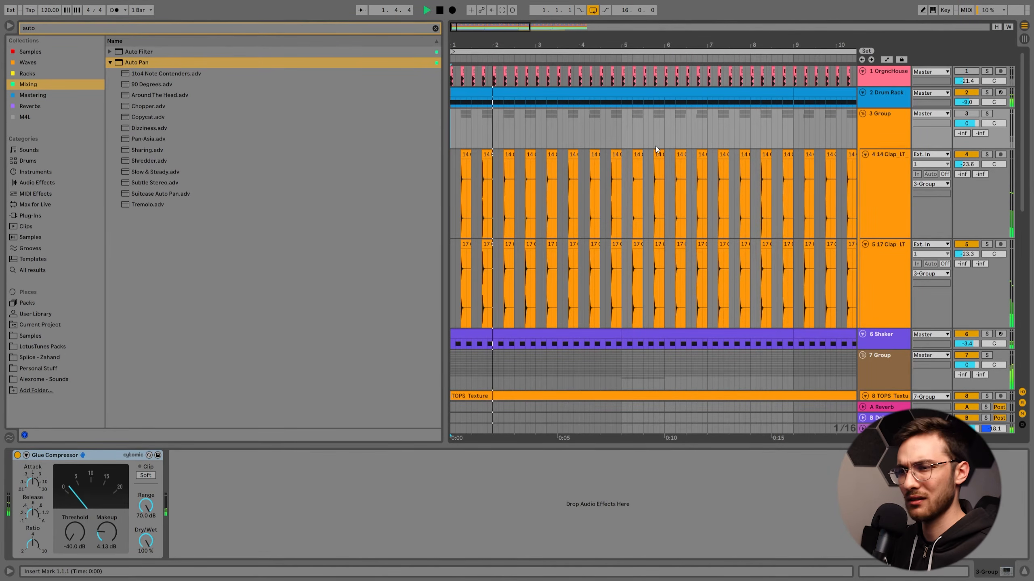
left_click(974, 115)
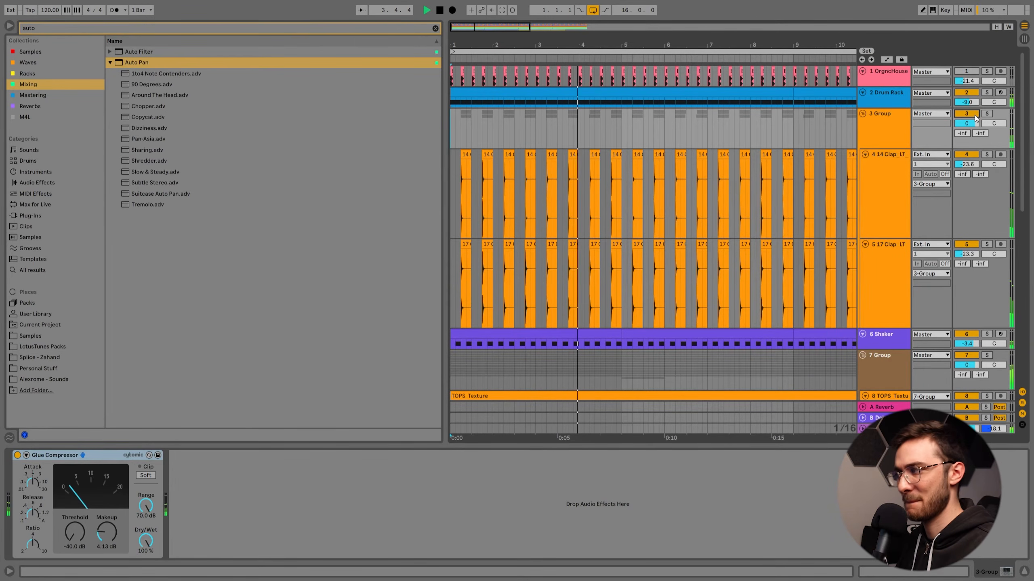
key("space")
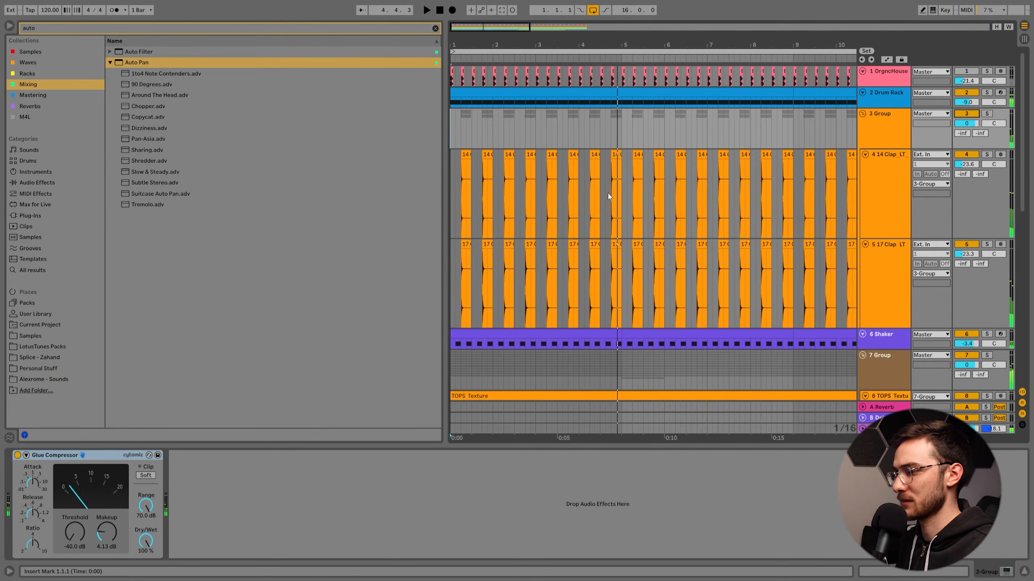
Play the mix from the start while bypassing and re-enabling the Glue Compressor on the clap group.
left_click(441, 11)
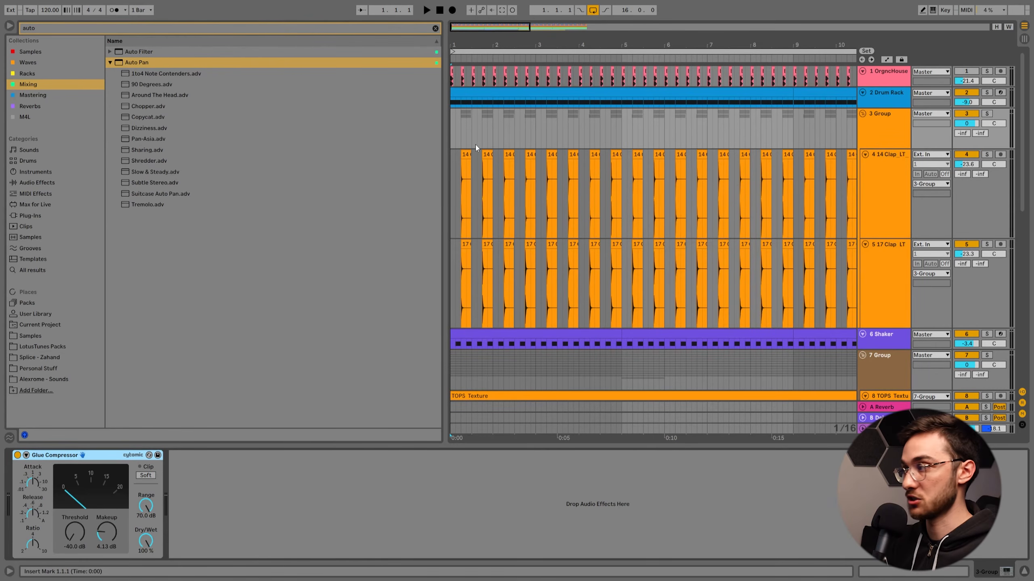
key("space")
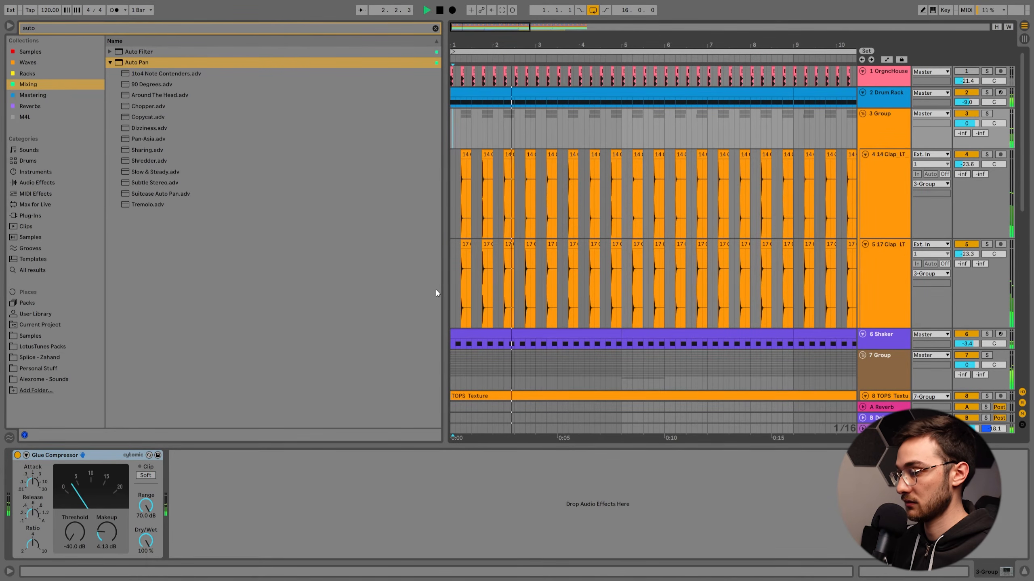
left_click(17, 455)
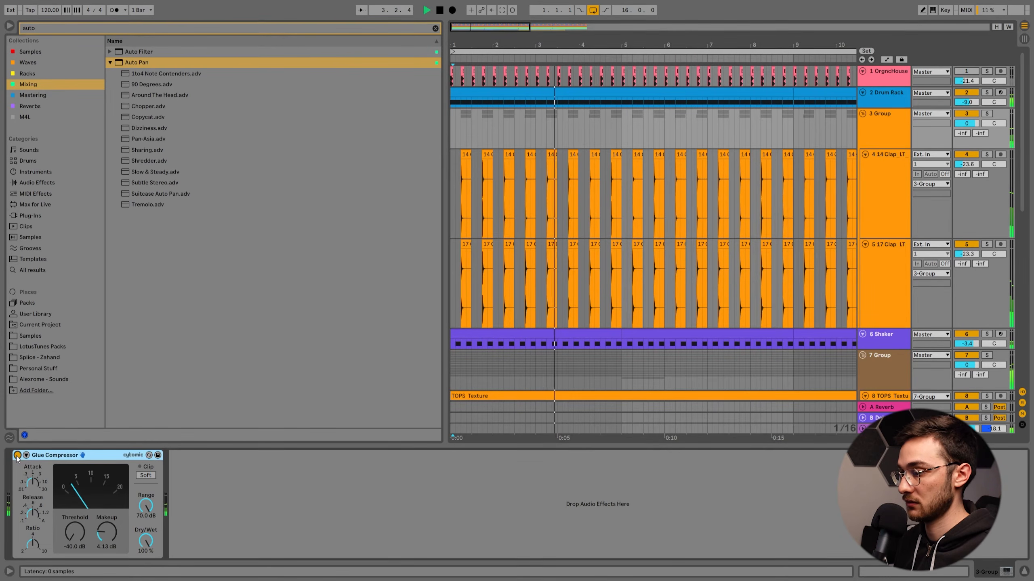
left_click(17, 455)
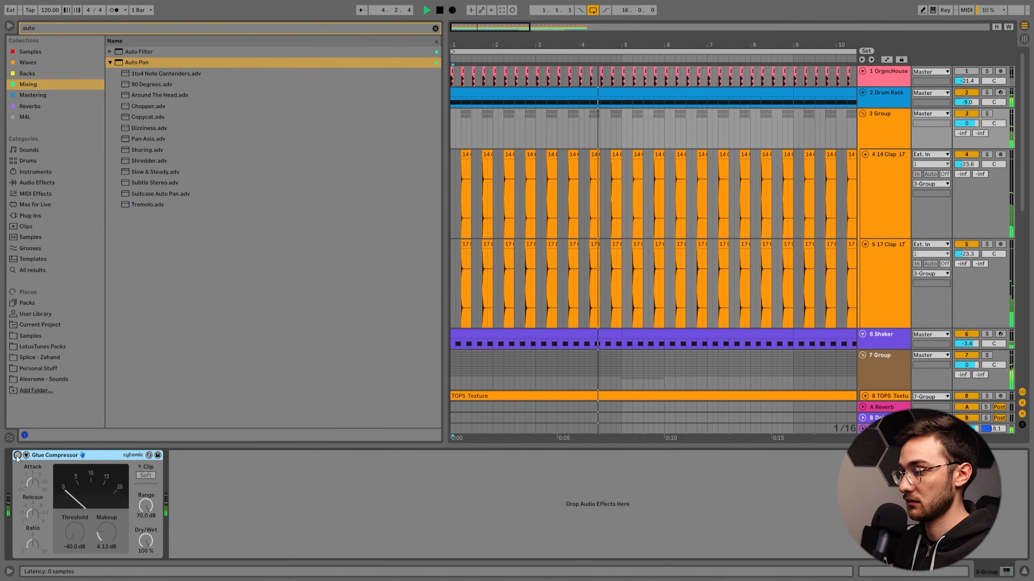
key("space")
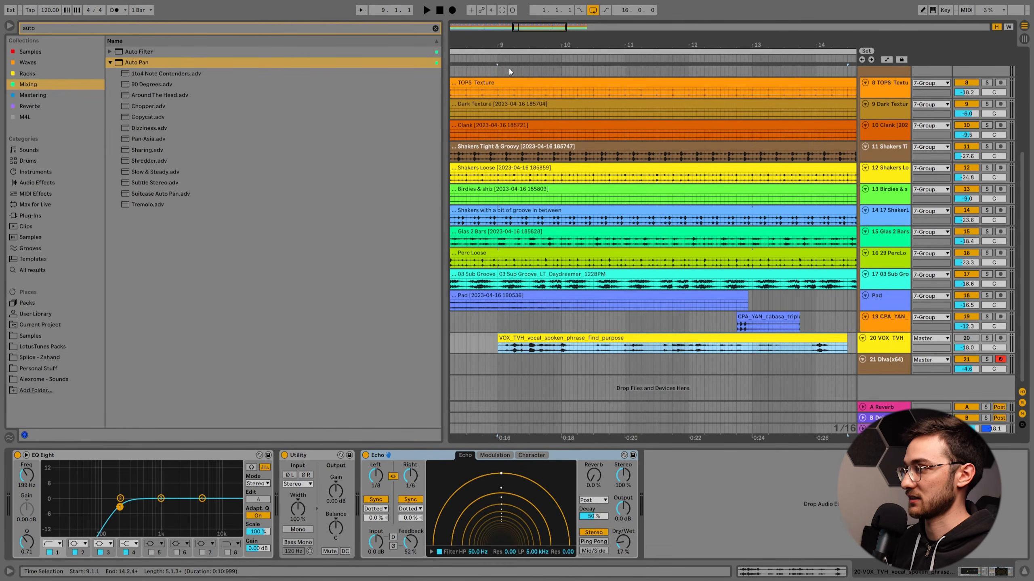
Select the VOX TVH vocal phrase clip at bar 9, solo its track, and play it.
left_click_drag(481, 47, 480, 41)
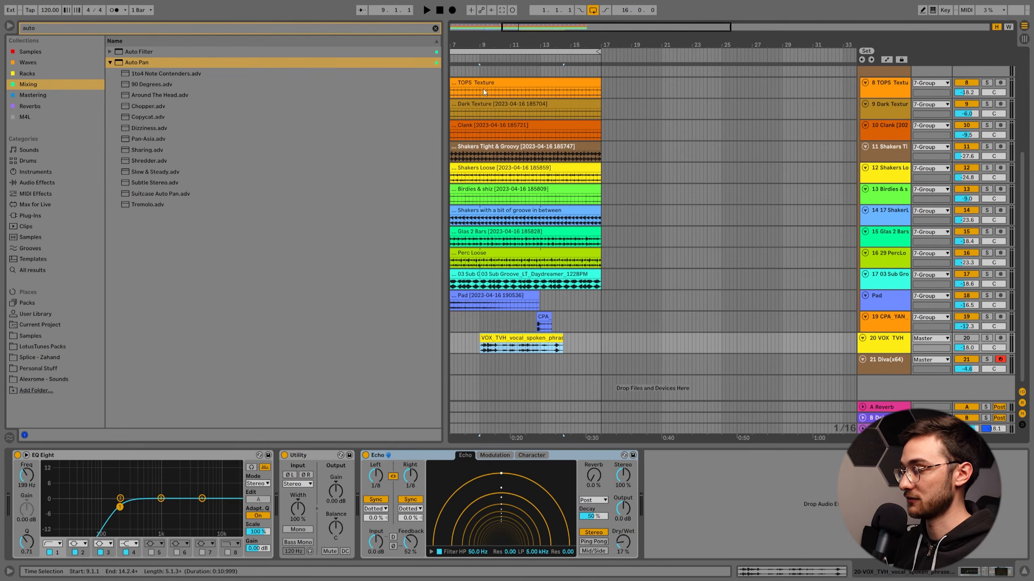
left_click_drag(480, 42, 517, 43)
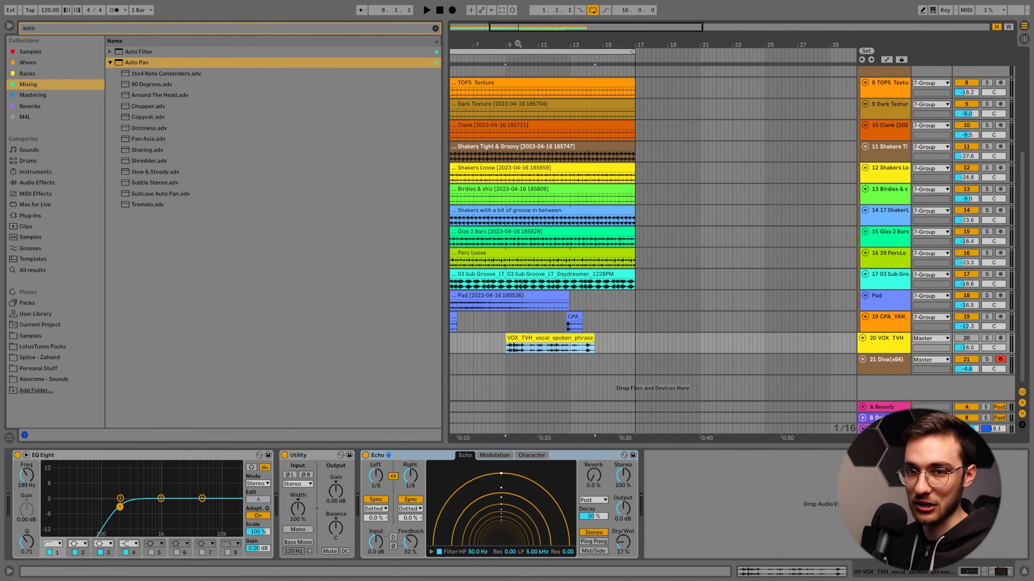
left_click_drag(515, 45, 536, 324)
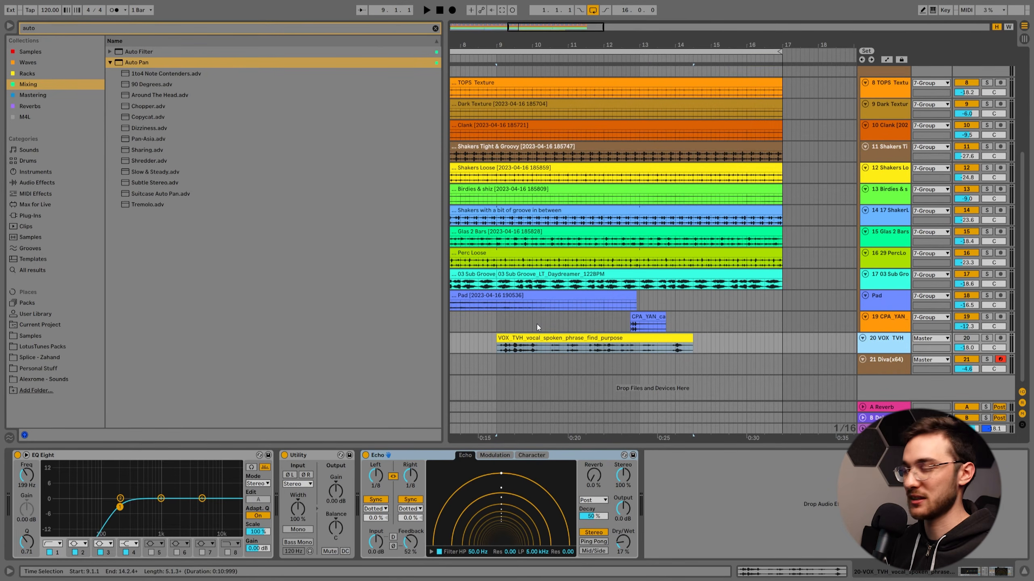
left_click(533, 338)
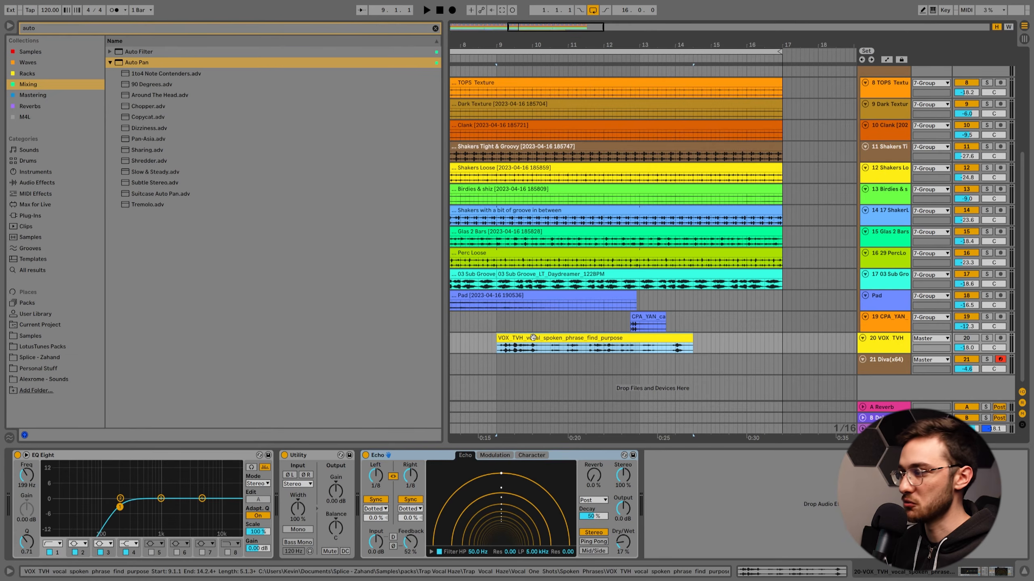
key("s")
key("space")
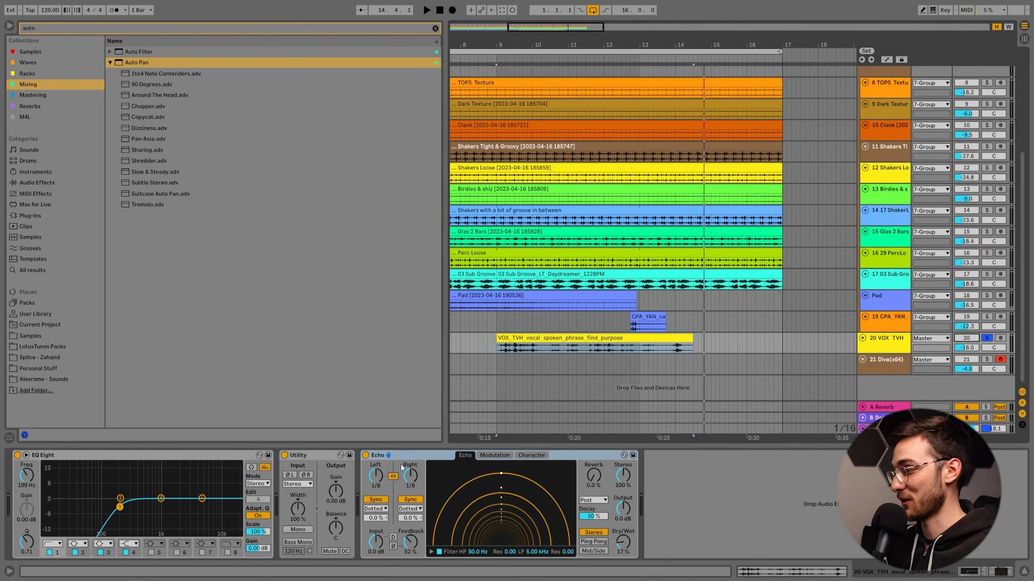
Show the Echo device on the vocal track, then unsolo the vocal and play it within the full mix.
left_click(400, 465)
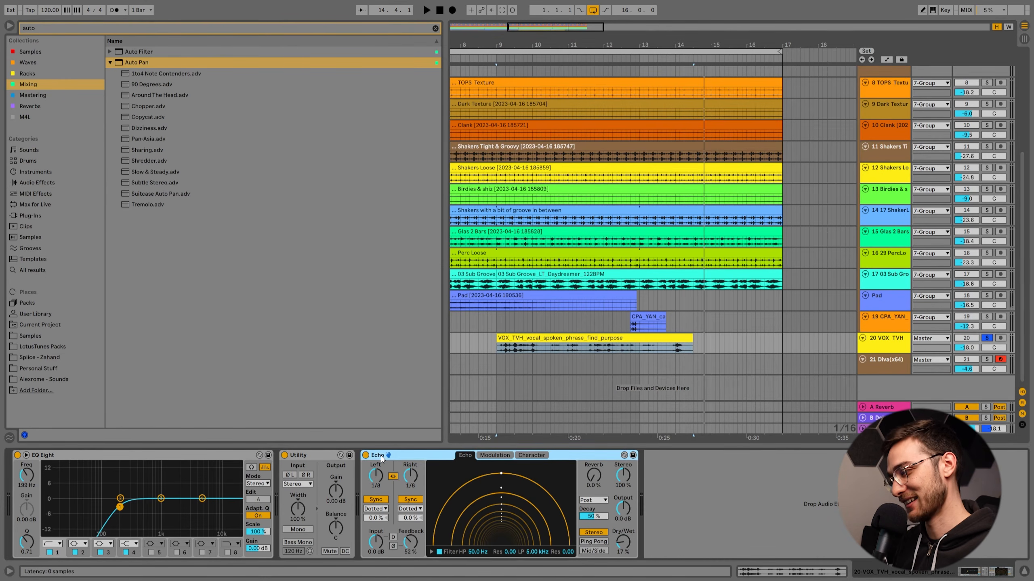
left_click(378, 483)
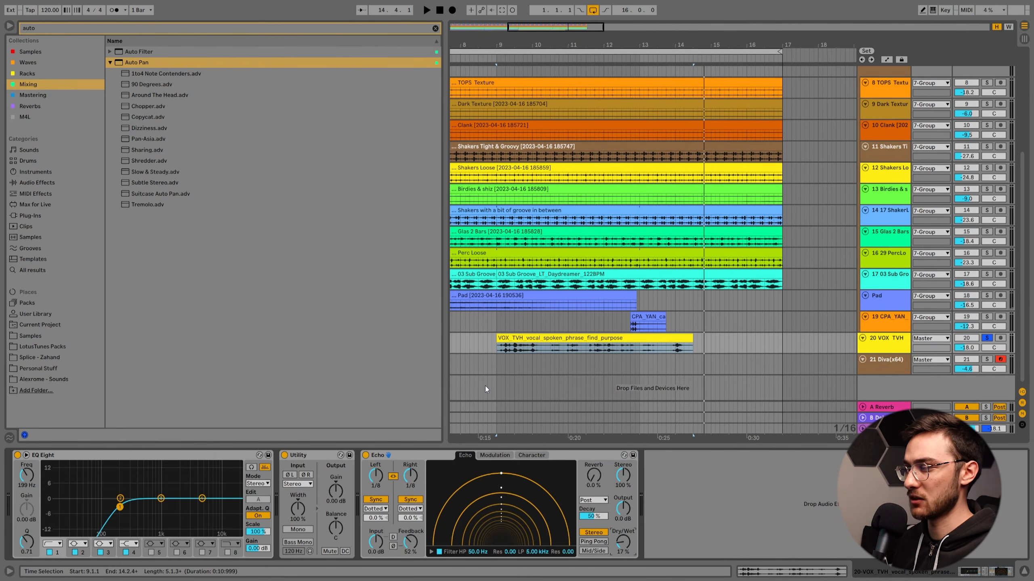
key("s")
key("space")
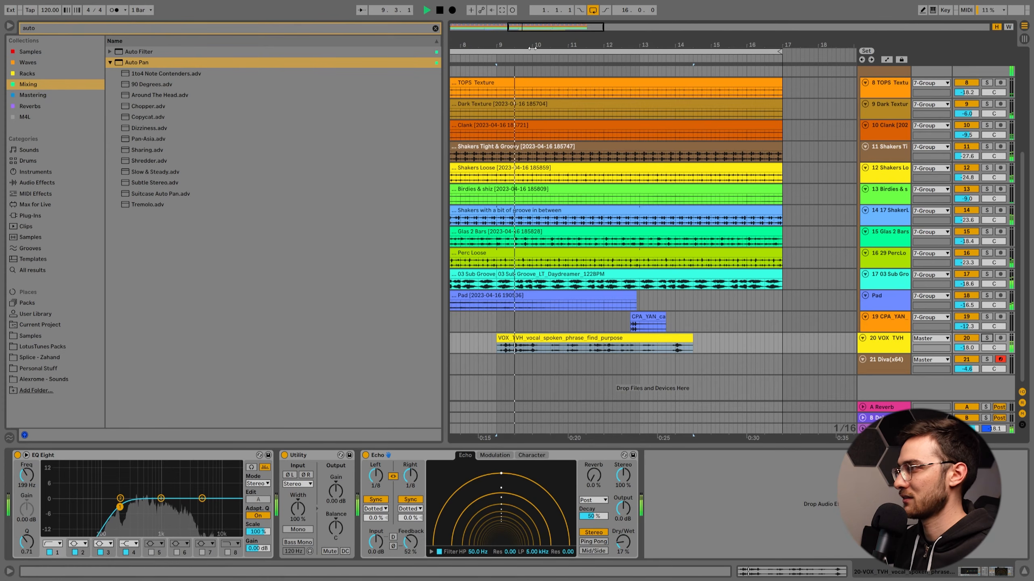
left_click_drag(535, 48, 534, 47)
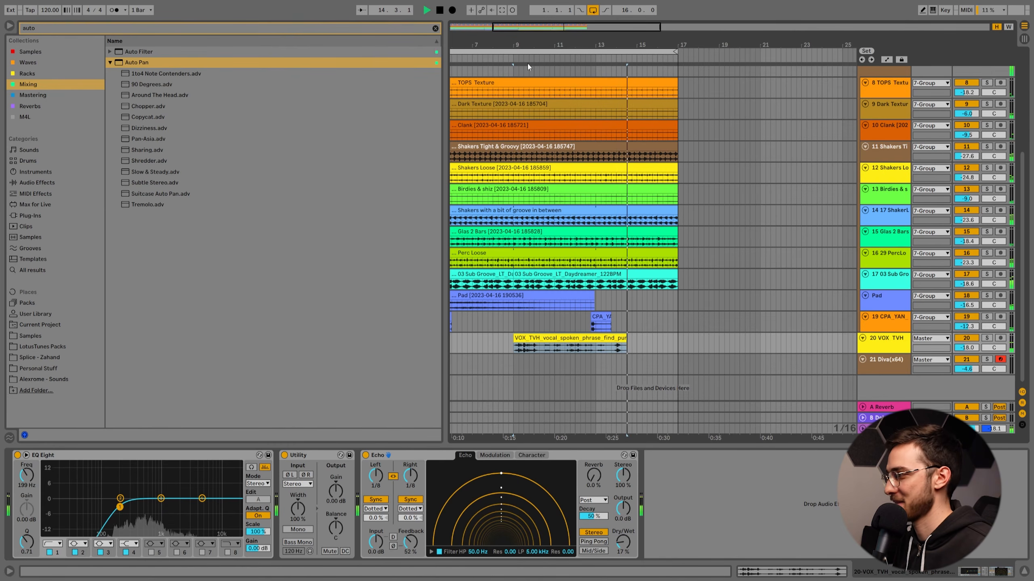
Look over the tracks while the full mix plays on, stop playback, and show the Saturator on the Master track.
scroll(661, 95, "up", 8)
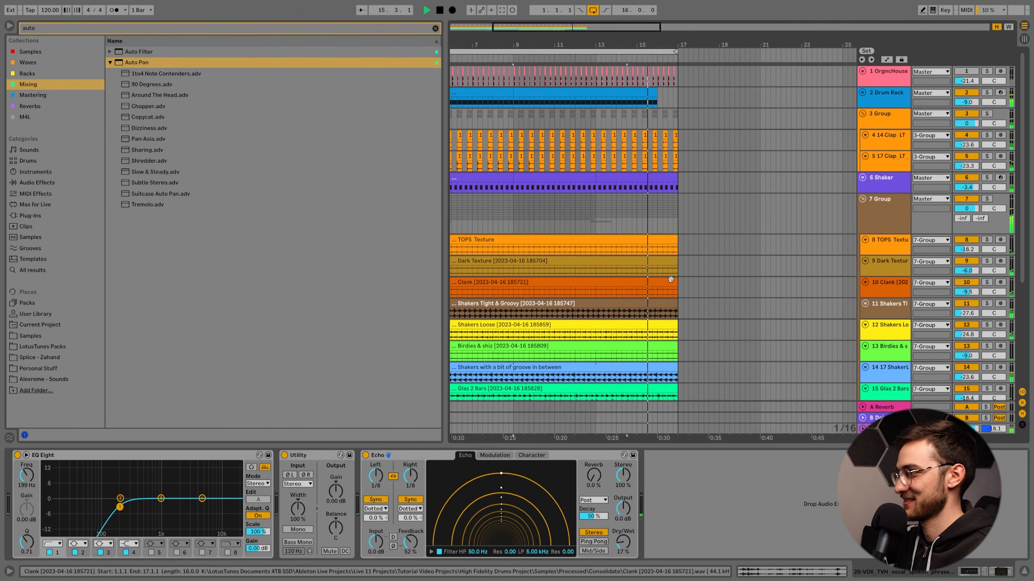
left_click(680, 94)
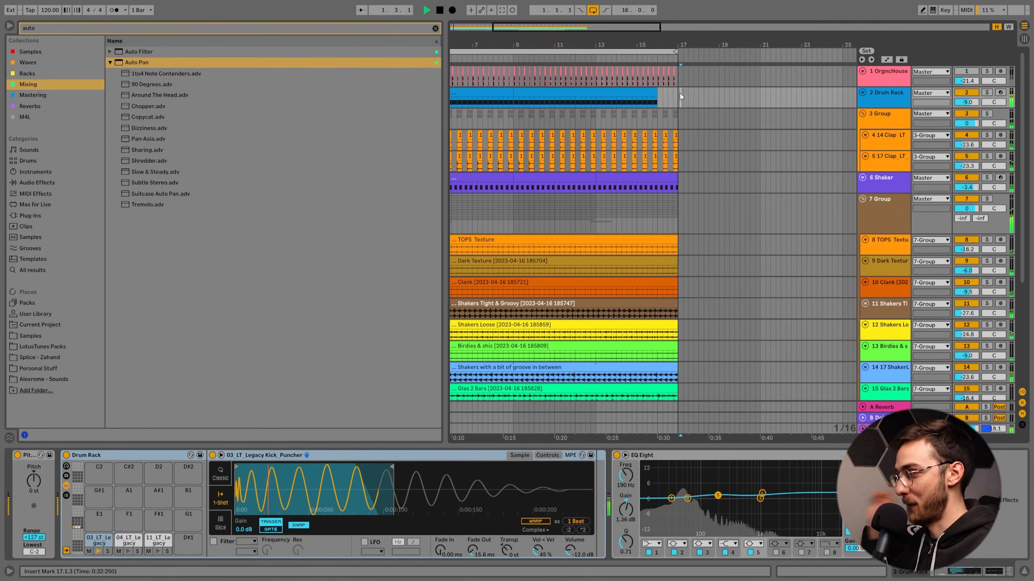
scroll(593, 210, "down", 8)
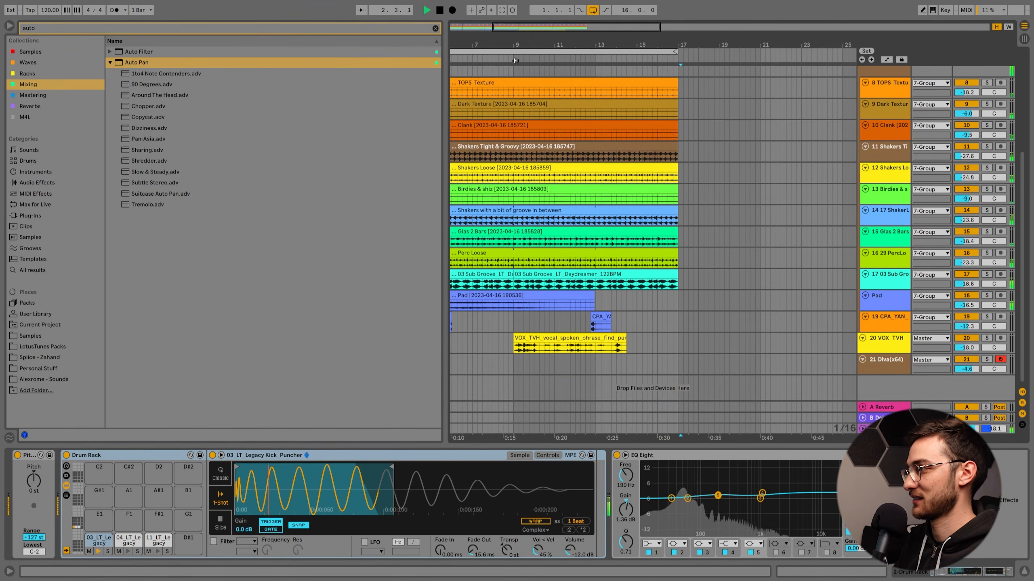
left_click_drag(496, 44, 540, 32)
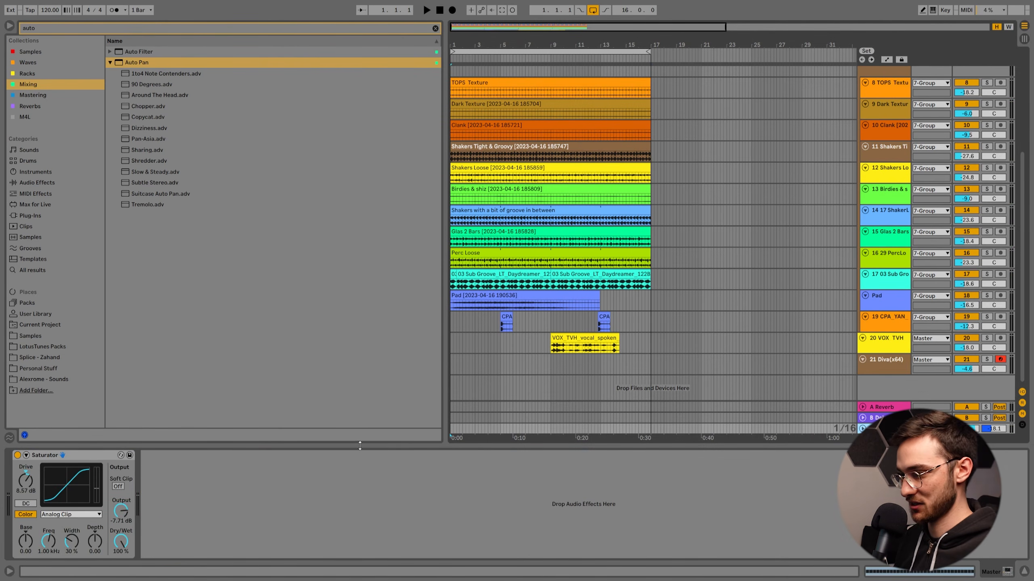
left_click(58, 456)
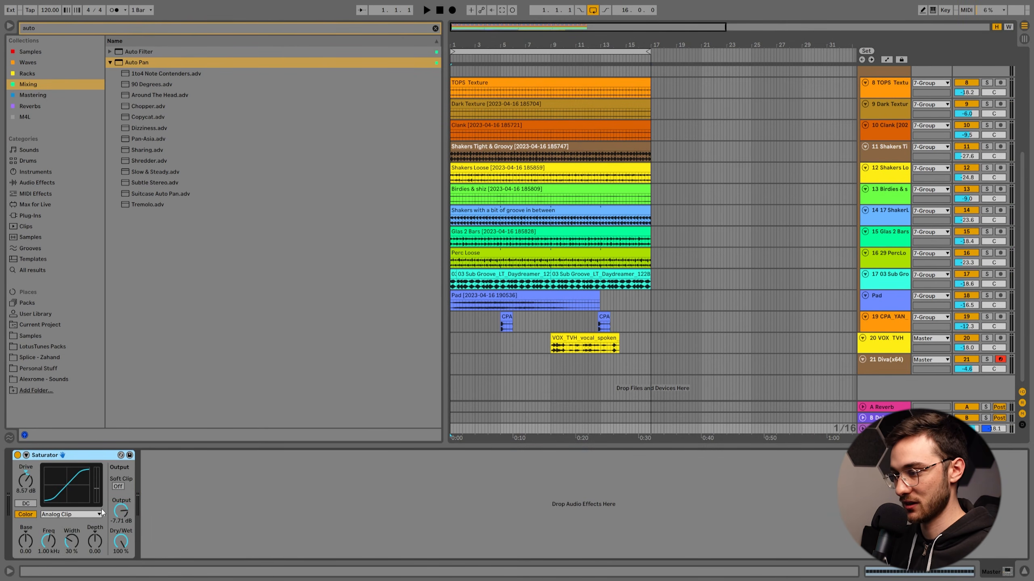